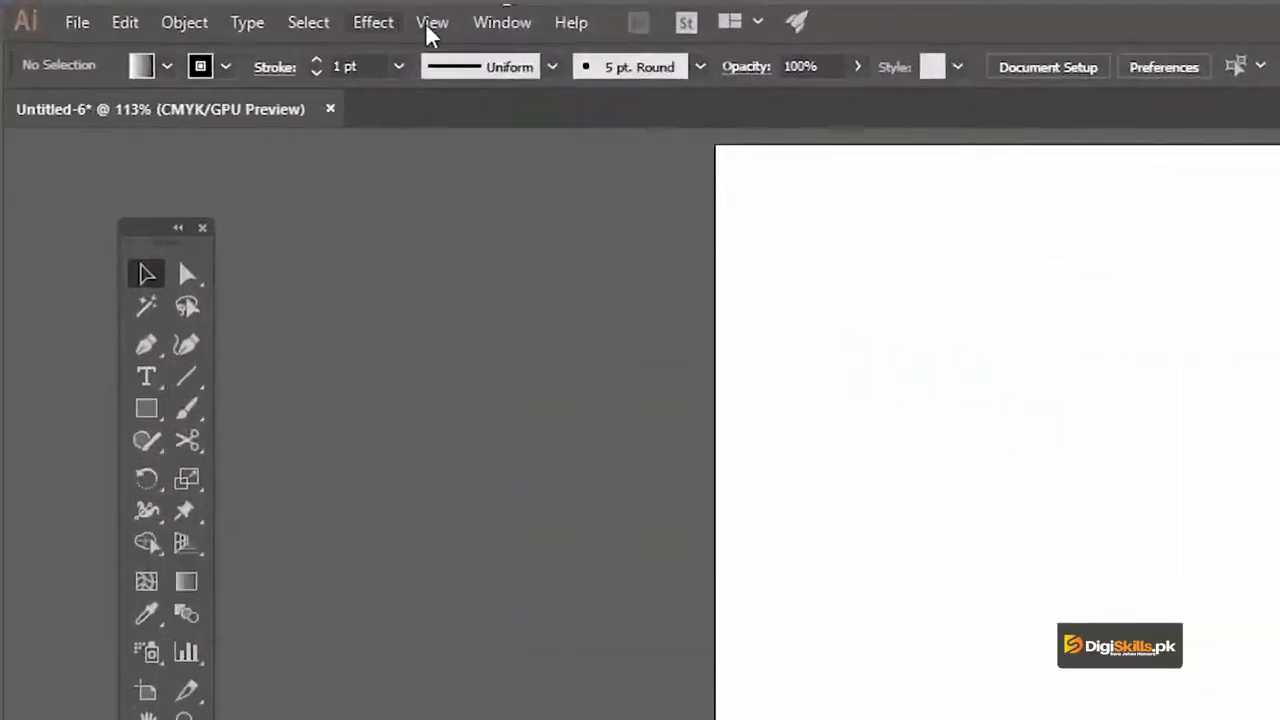
# - Show the Color, Swatches and Gradient panels and move the panel group beside the page
pyautogui.click(498, 28)
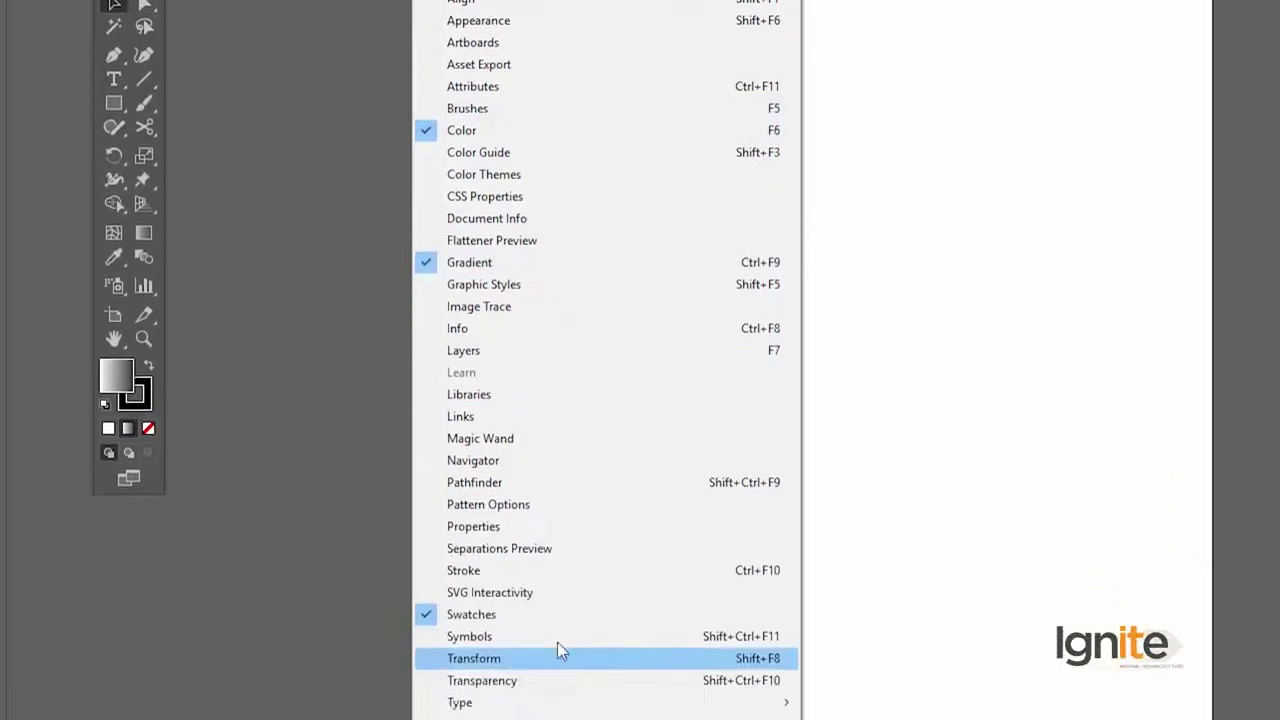
pyautogui.press('Escape')
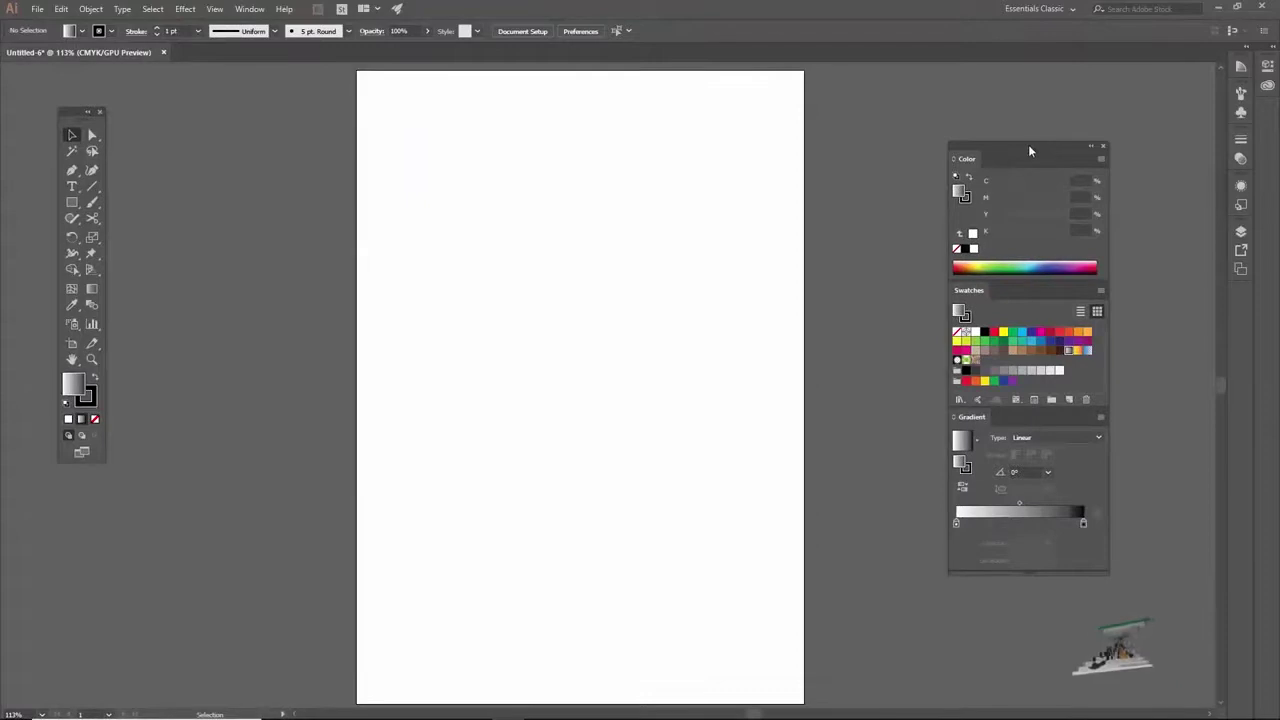
pyautogui.moveTo(1030, 151); pyautogui.dragTo(1022, 146)
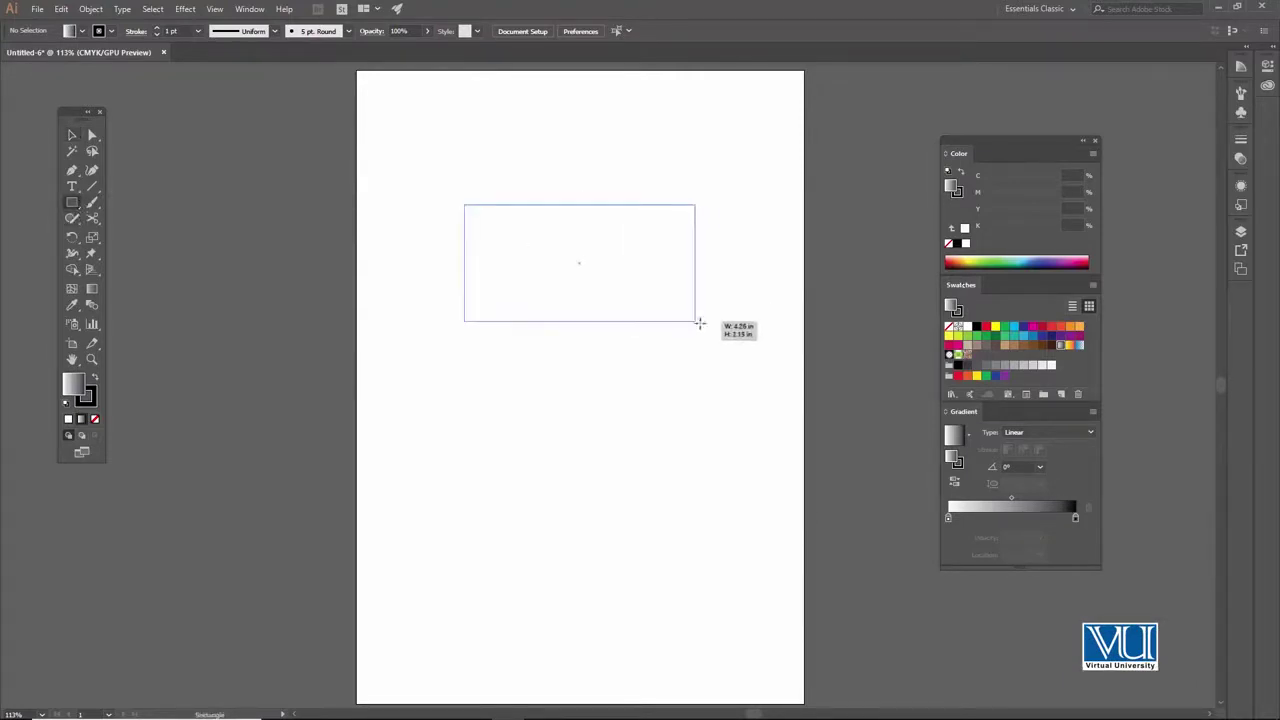
# - Finish drawing the wide rectangle, set its fill to None, and deselect it
pyautogui.moveTo(665, 309); pyautogui.dragTo(719, 320)
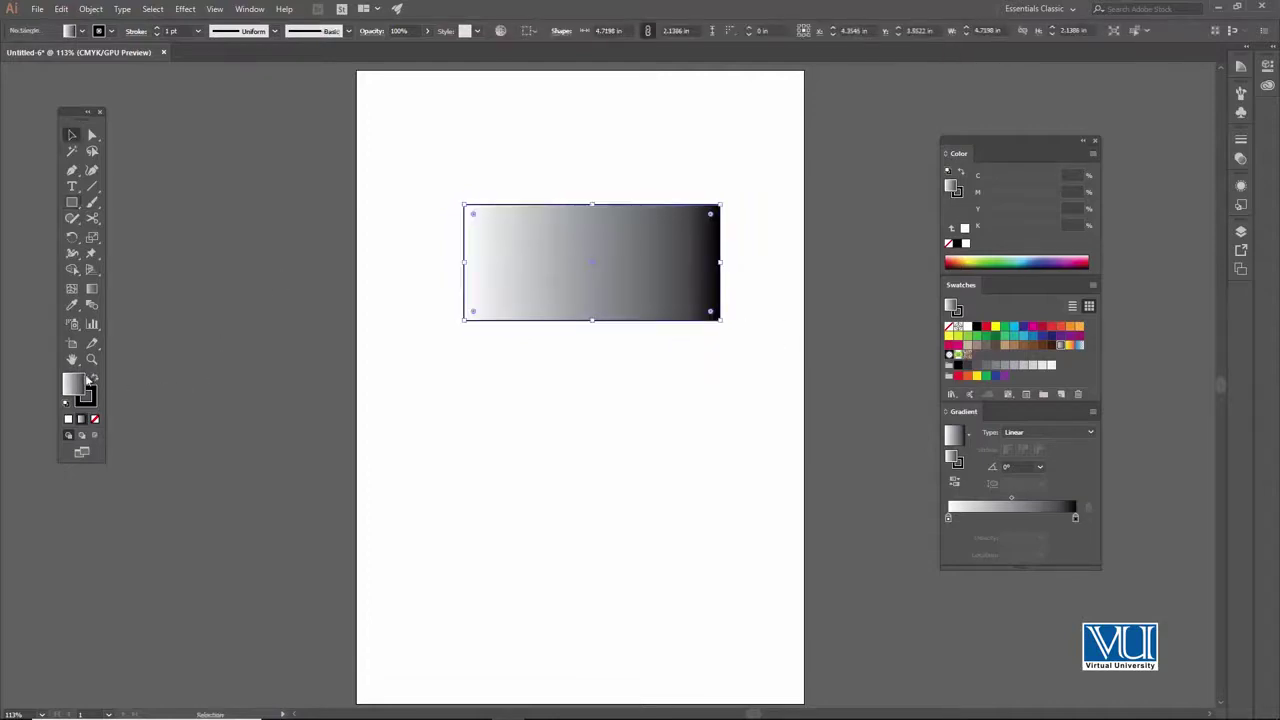
pyautogui.click(96, 420)
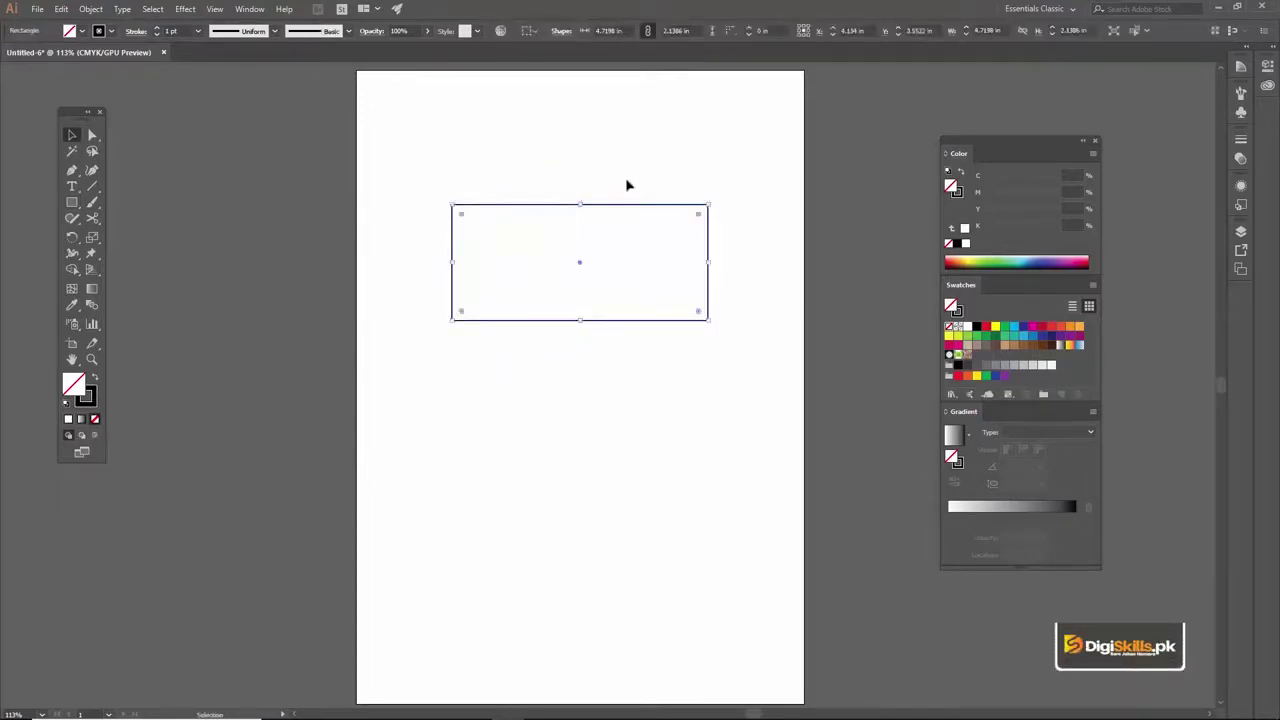
pyautogui.click(575, 178)
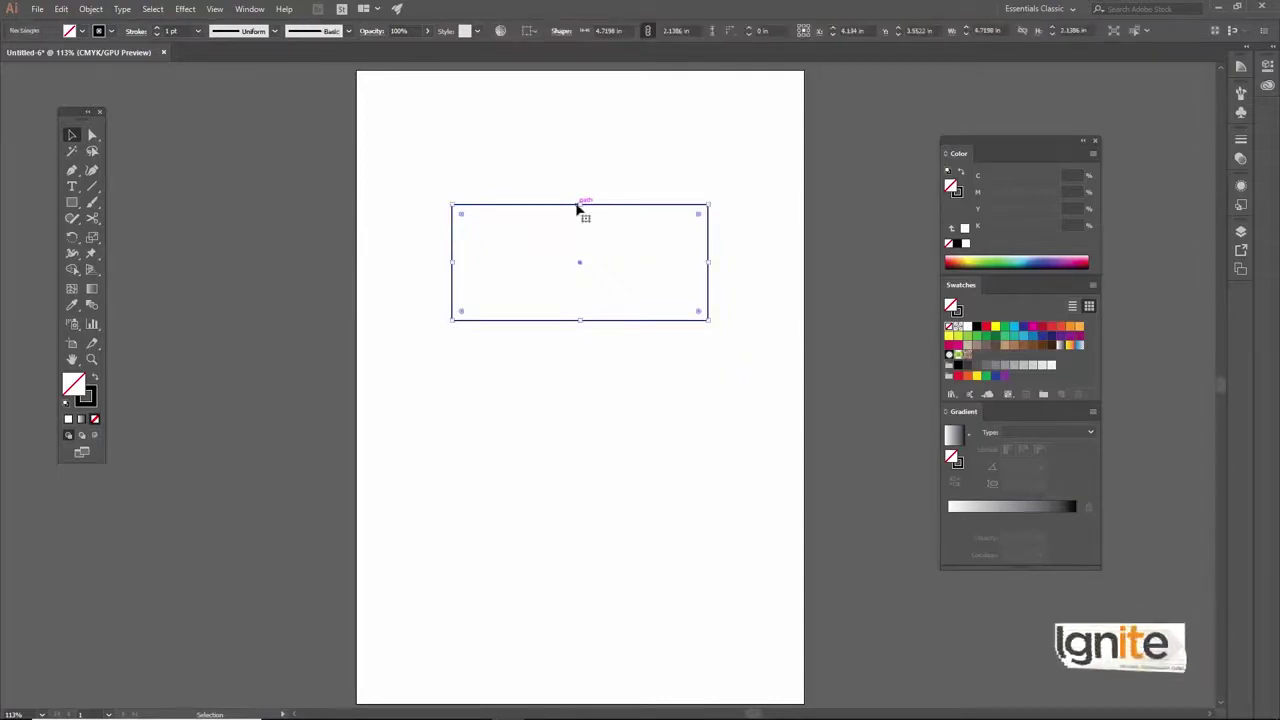
# - Try green, blue, magenta and red swatch fills, then drag yellow onto the rectangle
pyautogui.click(1031, 320)
pyautogui.click(1046, 316)
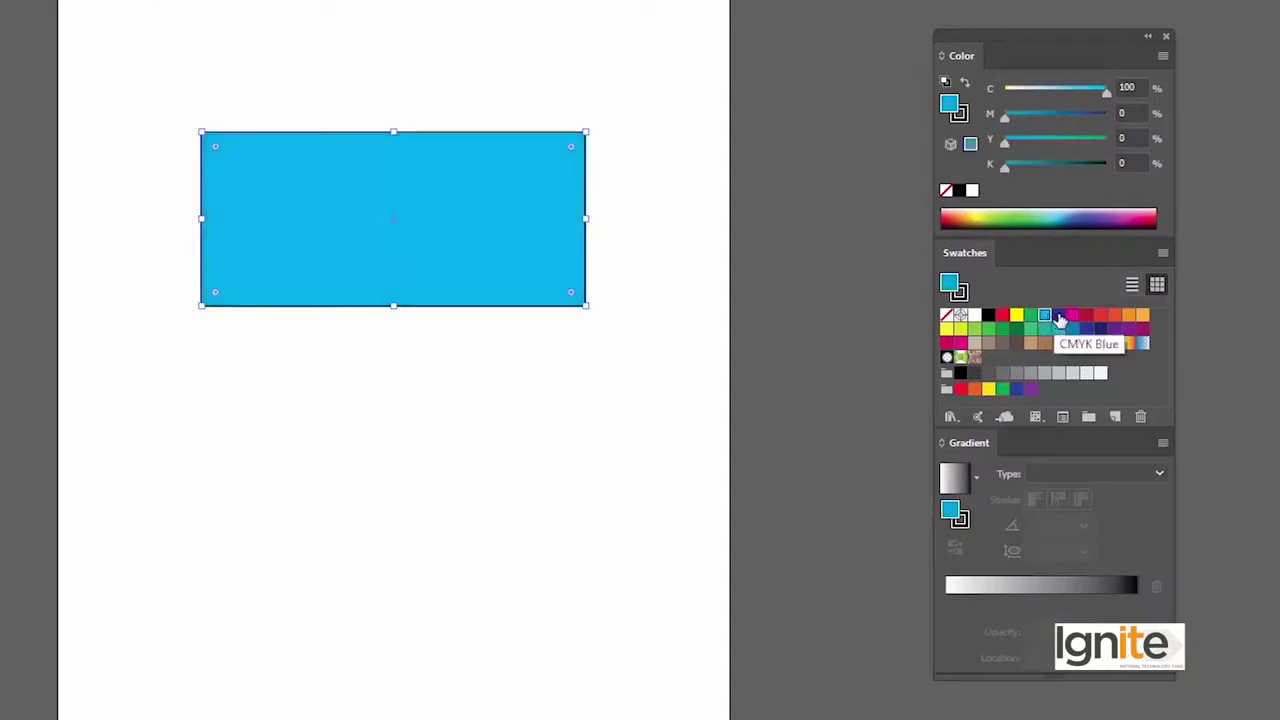
pyautogui.click(1074, 316)
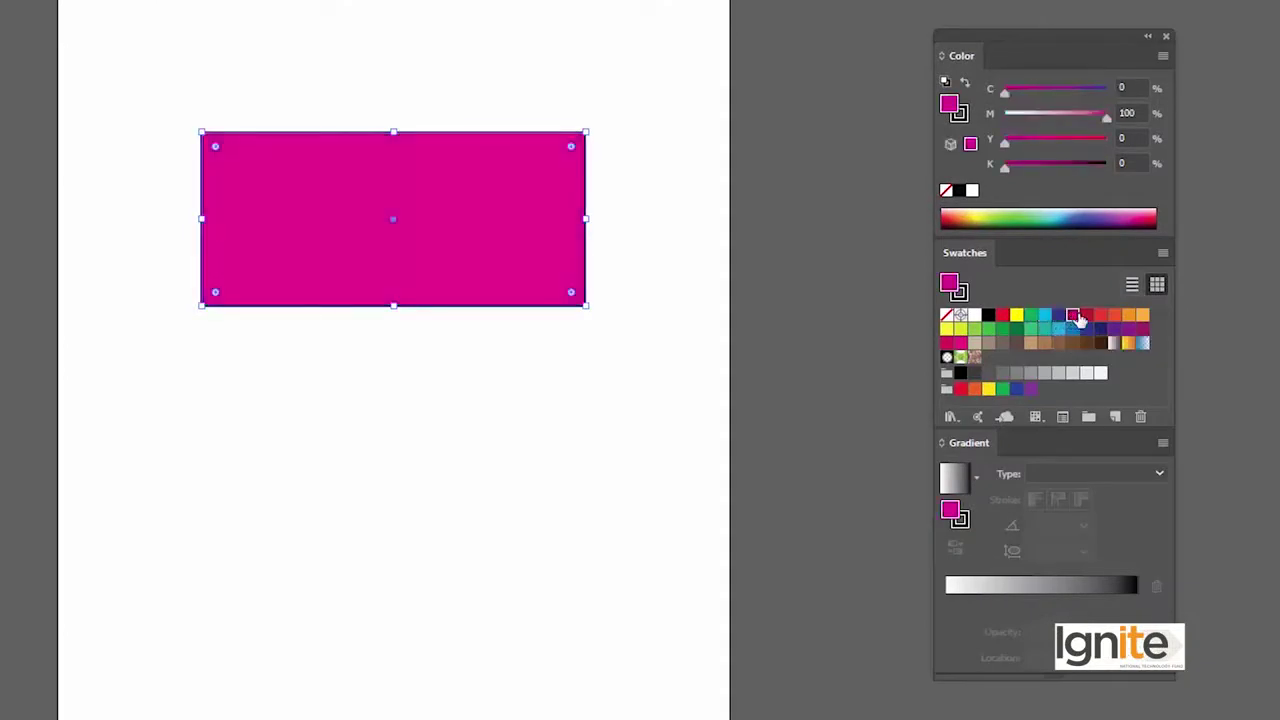
pyautogui.click(1087, 316)
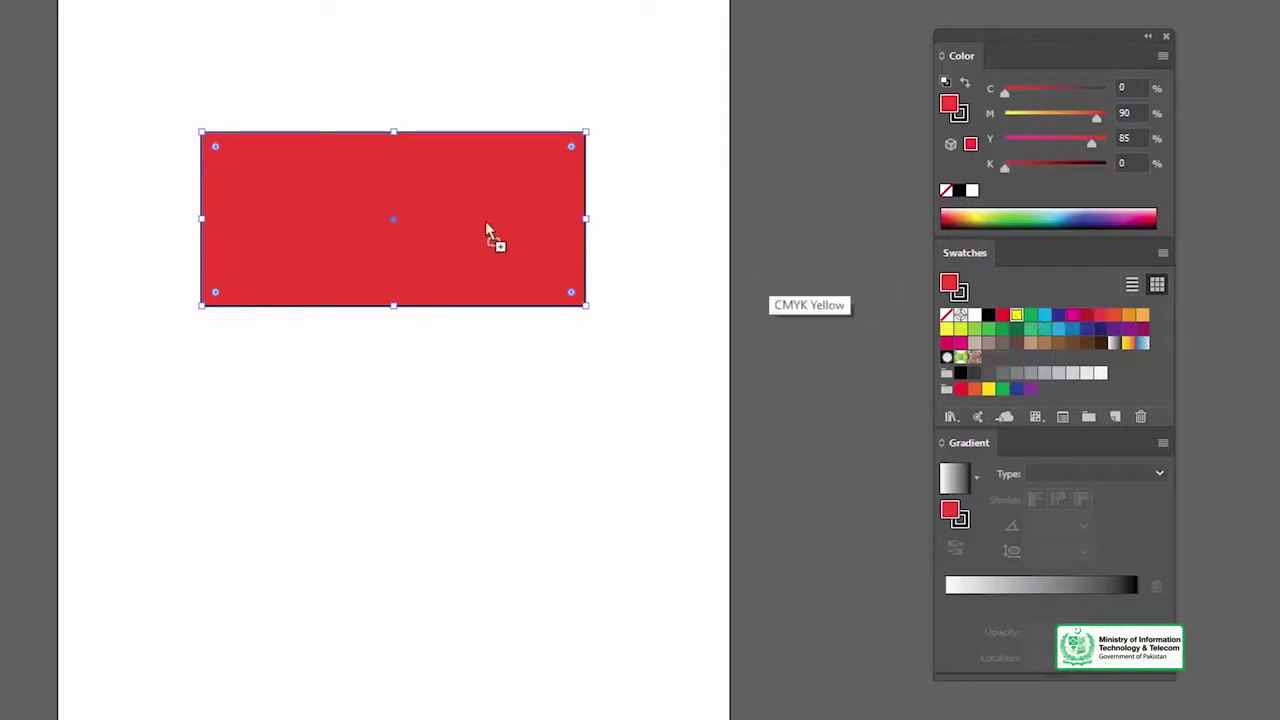
pyautogui.moveTo(485, 229); pyautogui.dragTo(483, 220)
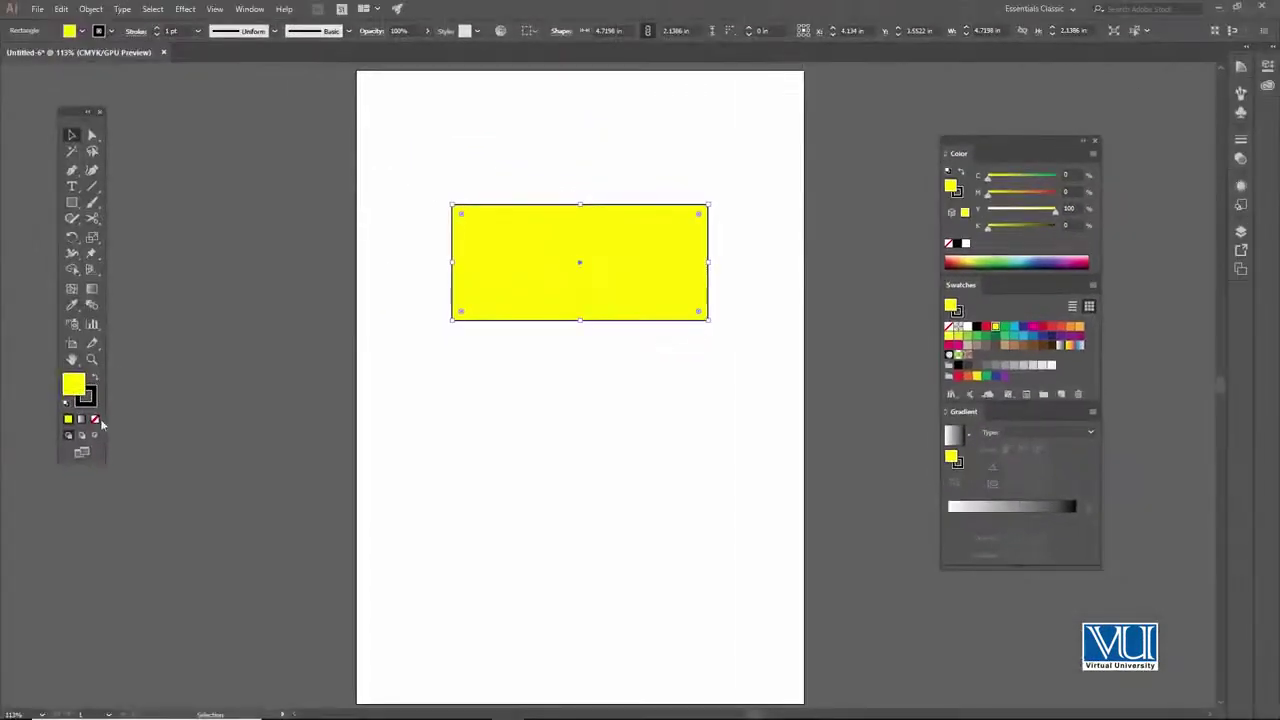
# - Set the rectangle's fill to None, reselect it, and show the preset gradients list
pyautogui.click(95, 419)
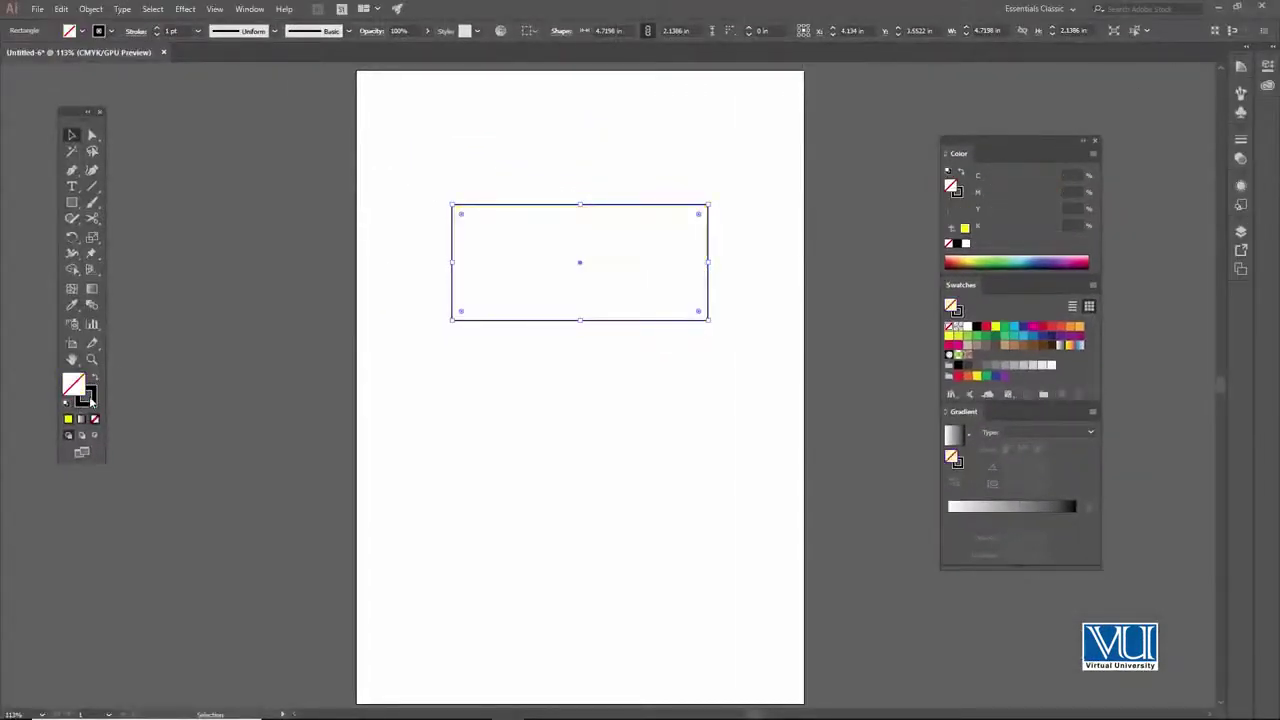
pyautogui.click(552, 166)
pyautogui.click(563, 205)
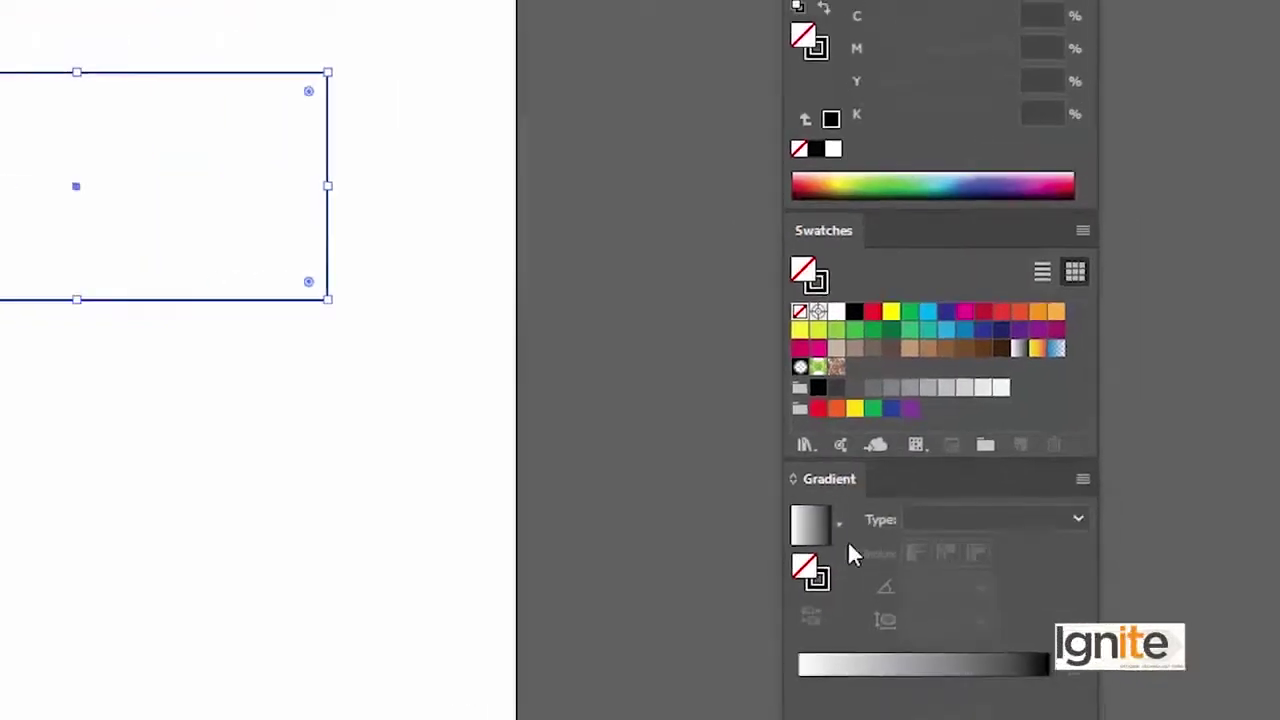
pyautogui.click(853, 463)
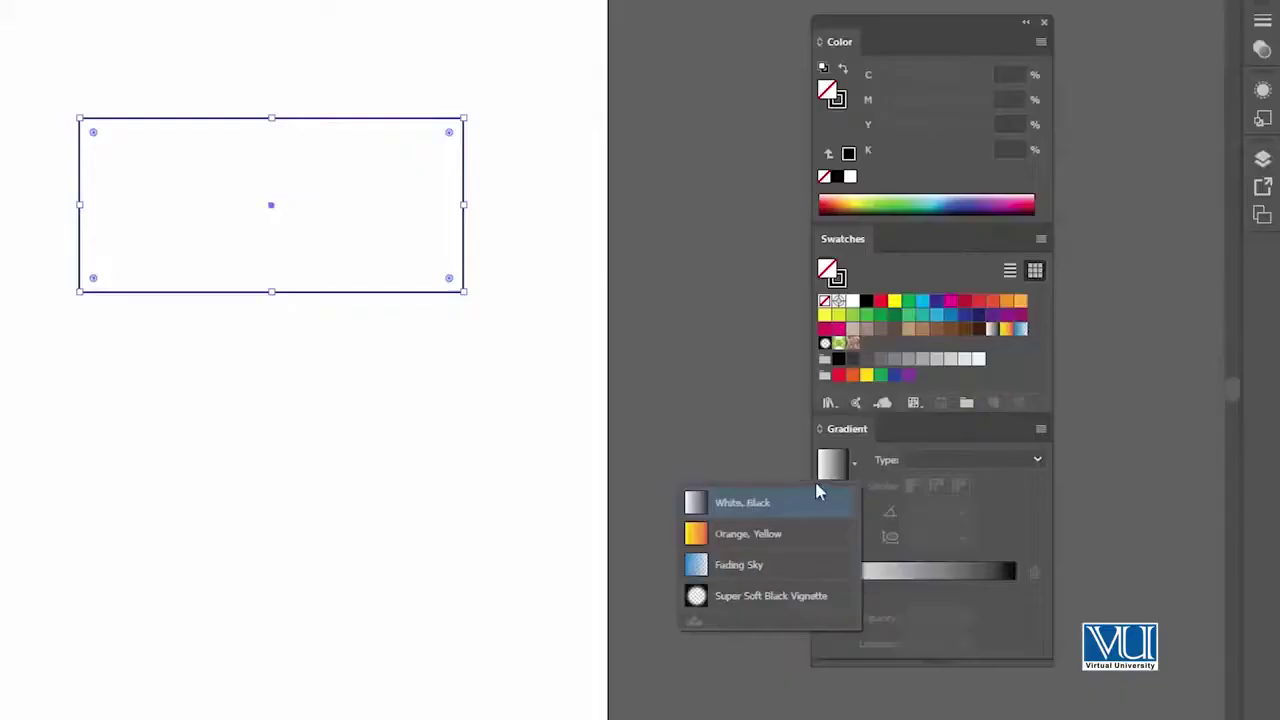
# - Close the presets and apply the default white-to-black linear gradient to the rectangle
pyautogui.click(854, 472)
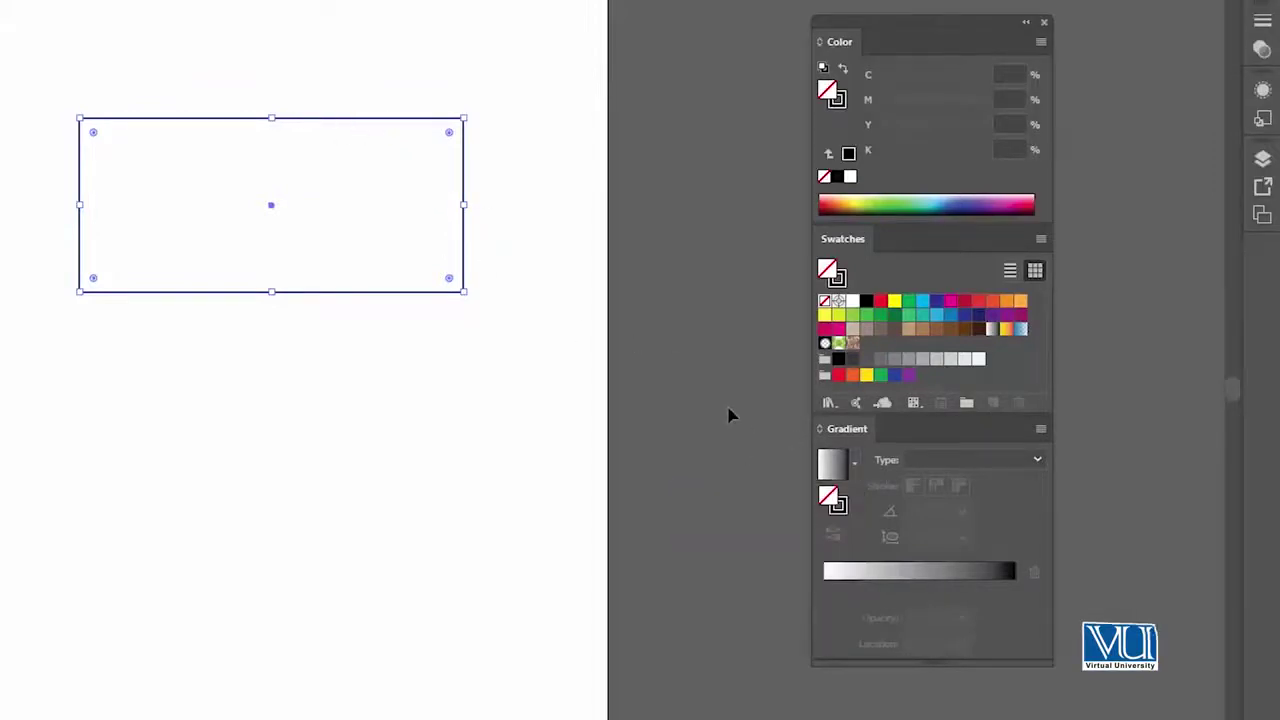
pyautogui.click(338, 82)
pyautogui.click(310, 127)
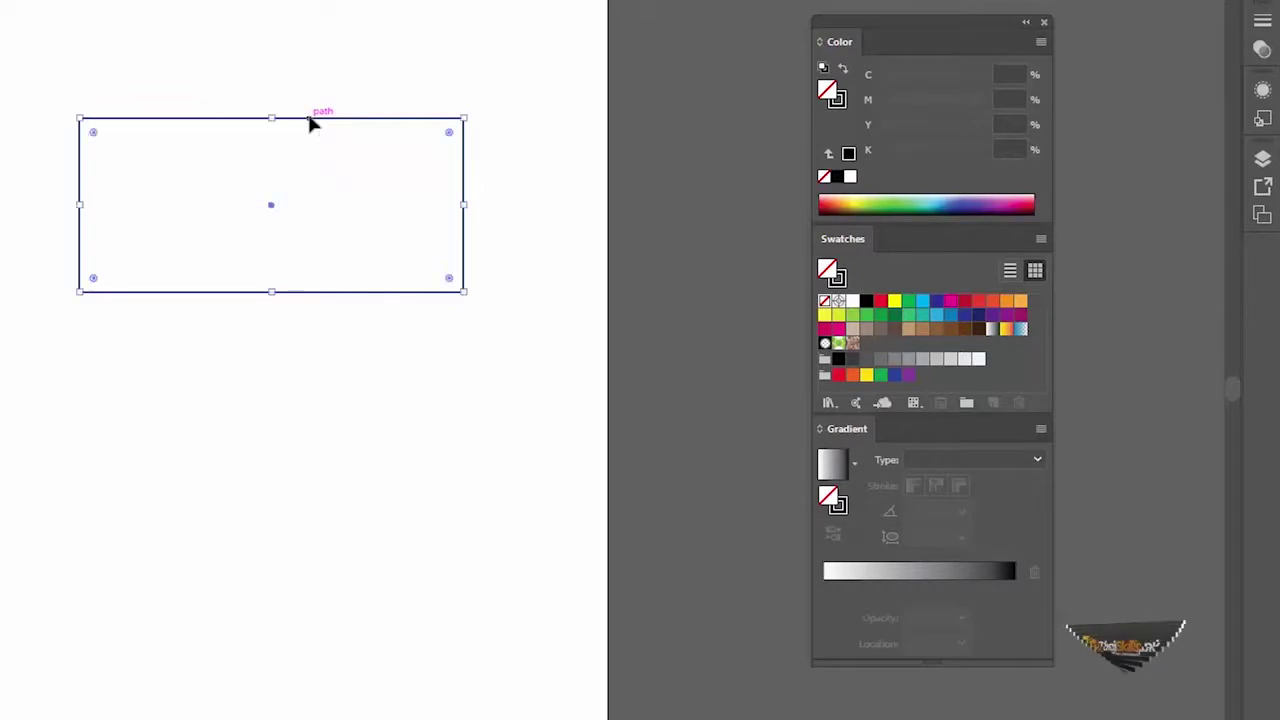
pyautogui.click(830, 466)
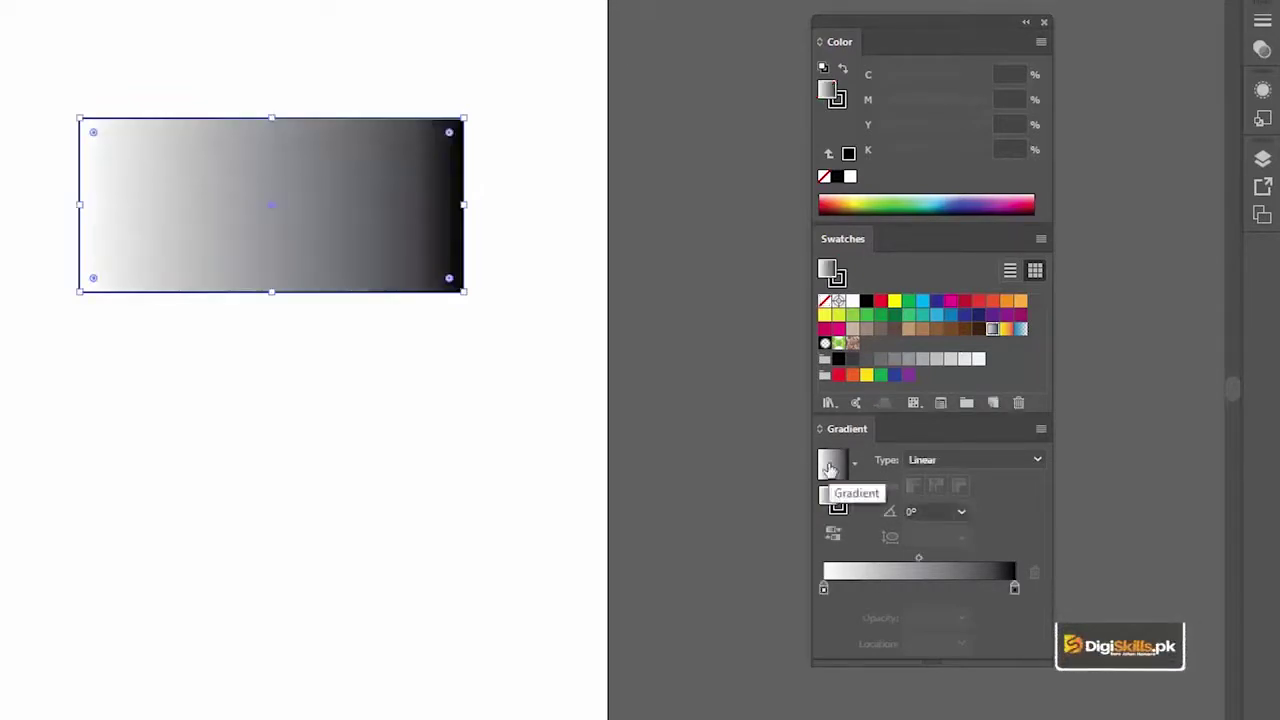
pyautogui.hotkey('ctrl', 'z')
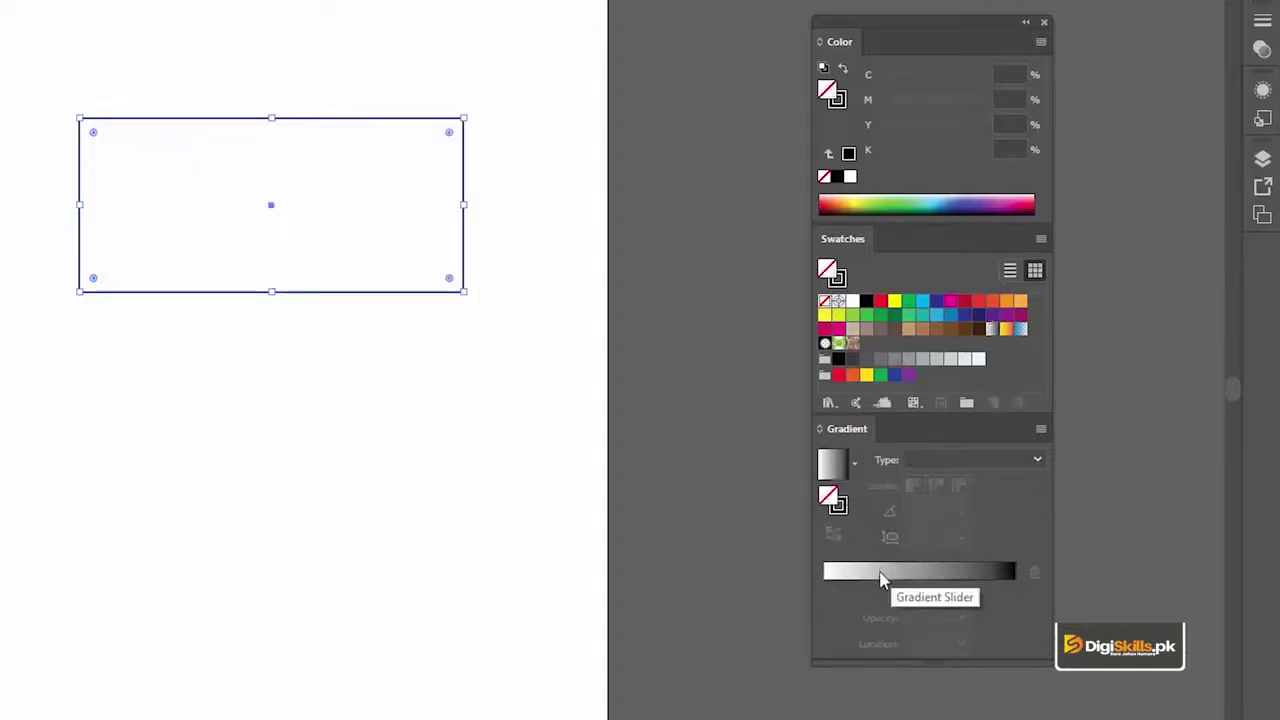
pyautogui.click(884, 582)
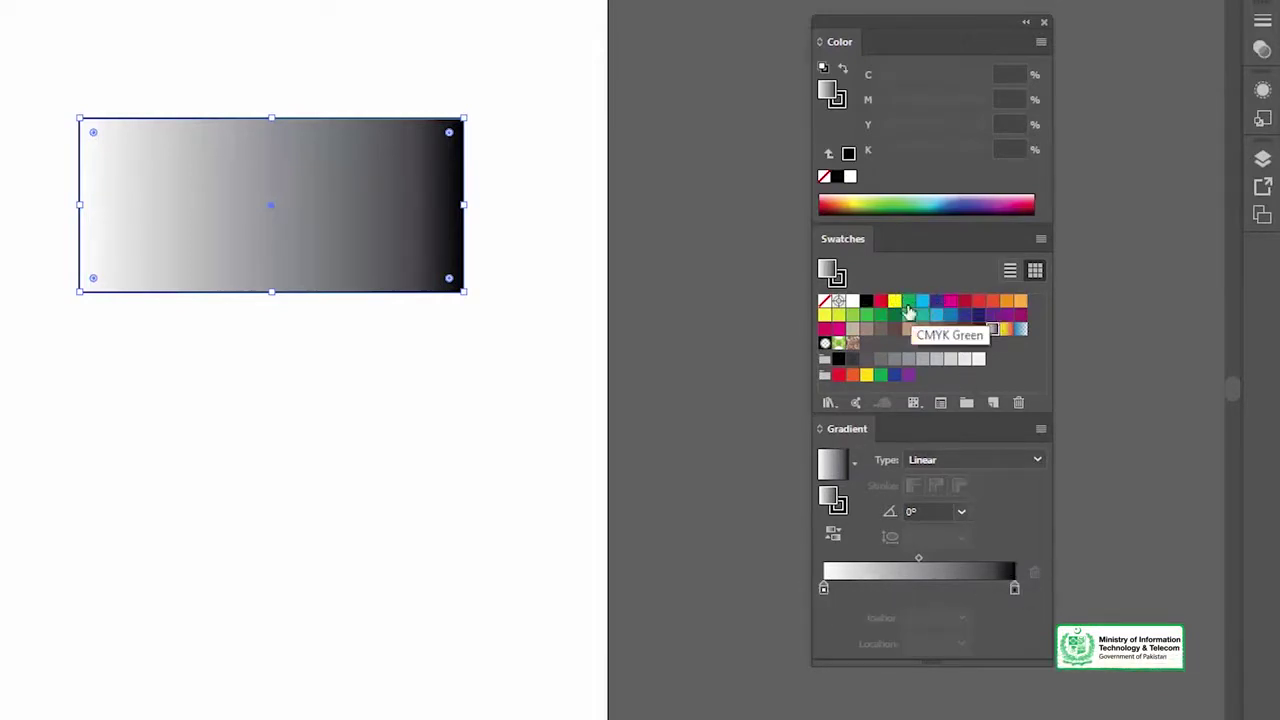
# - Drag CMYK Green onto the right gradient stop and CMYK Yellow onto the left stop
pyautogui.moveTo(911, 305); pyautogui.dragTo(1022, 580)
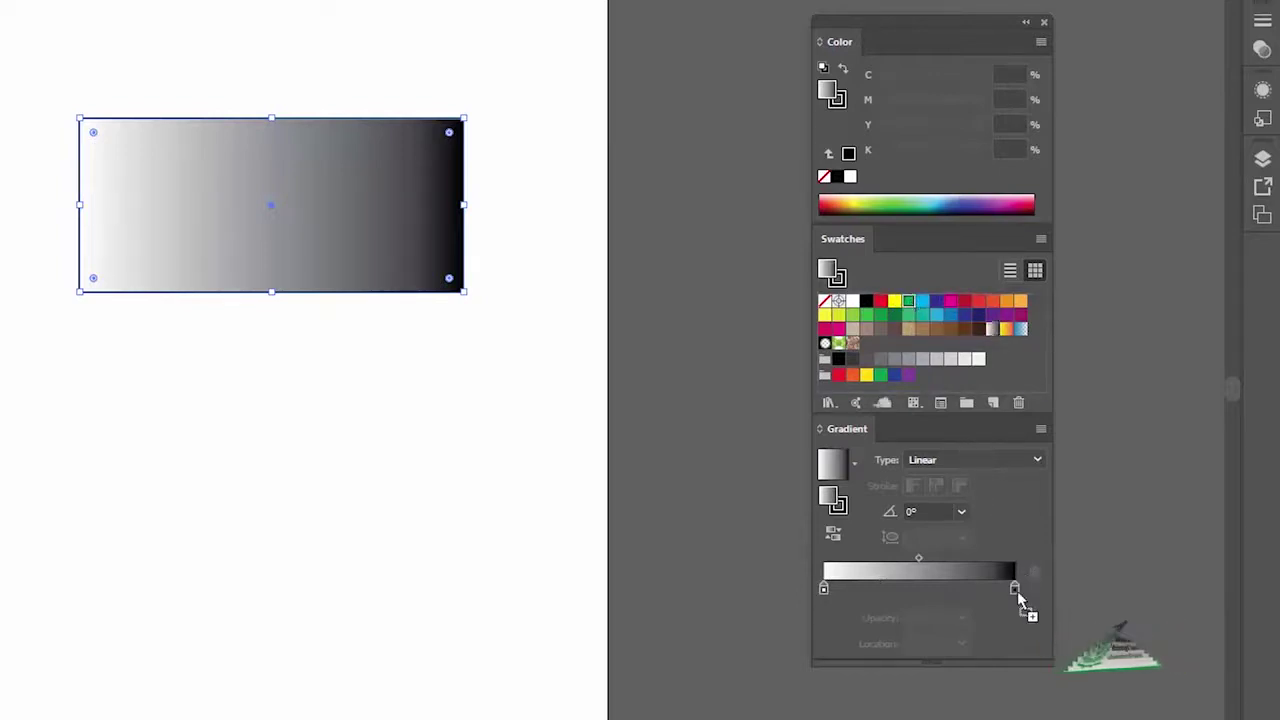
pyautogui.moveTo(1022, 580); pyautogui.dragTo(1015, 590)
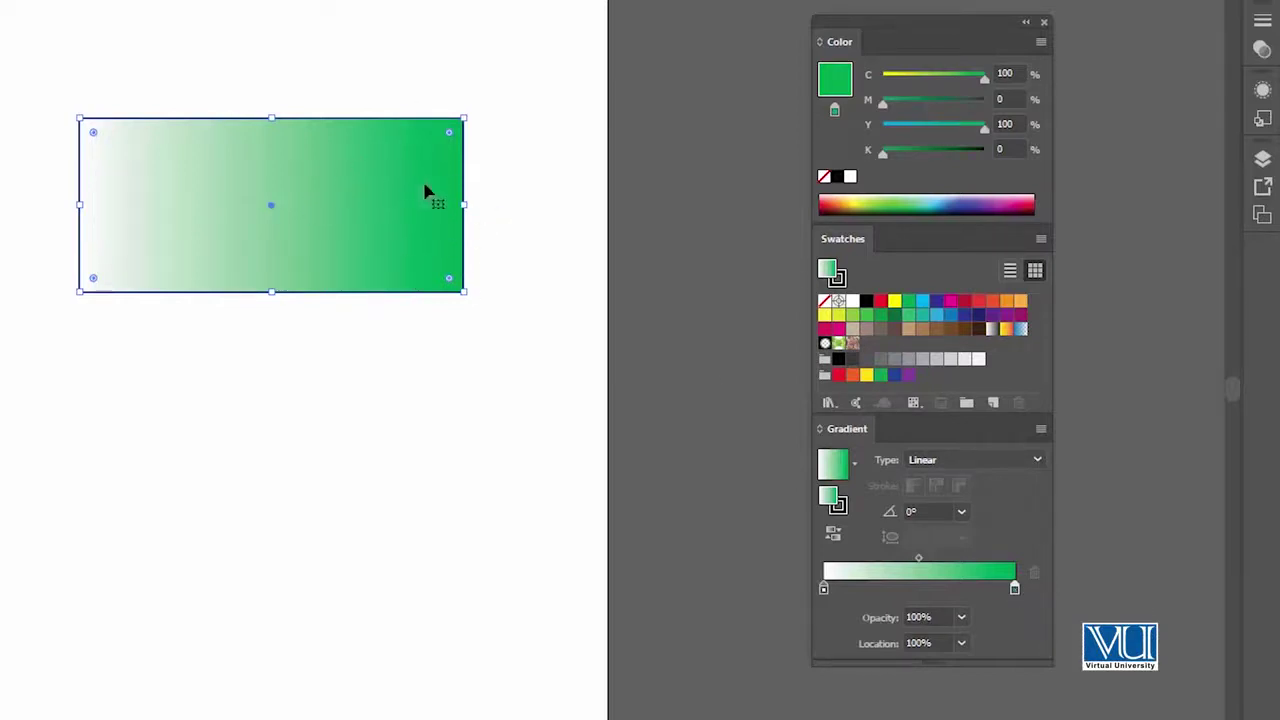
pyautogui.moveTo(894, 301)
pyautogui.mouseDown()
pyautogui.moveTo(879, 465)
pyautogui.moveTo(825, 588)
pyautogui.mouseUp()
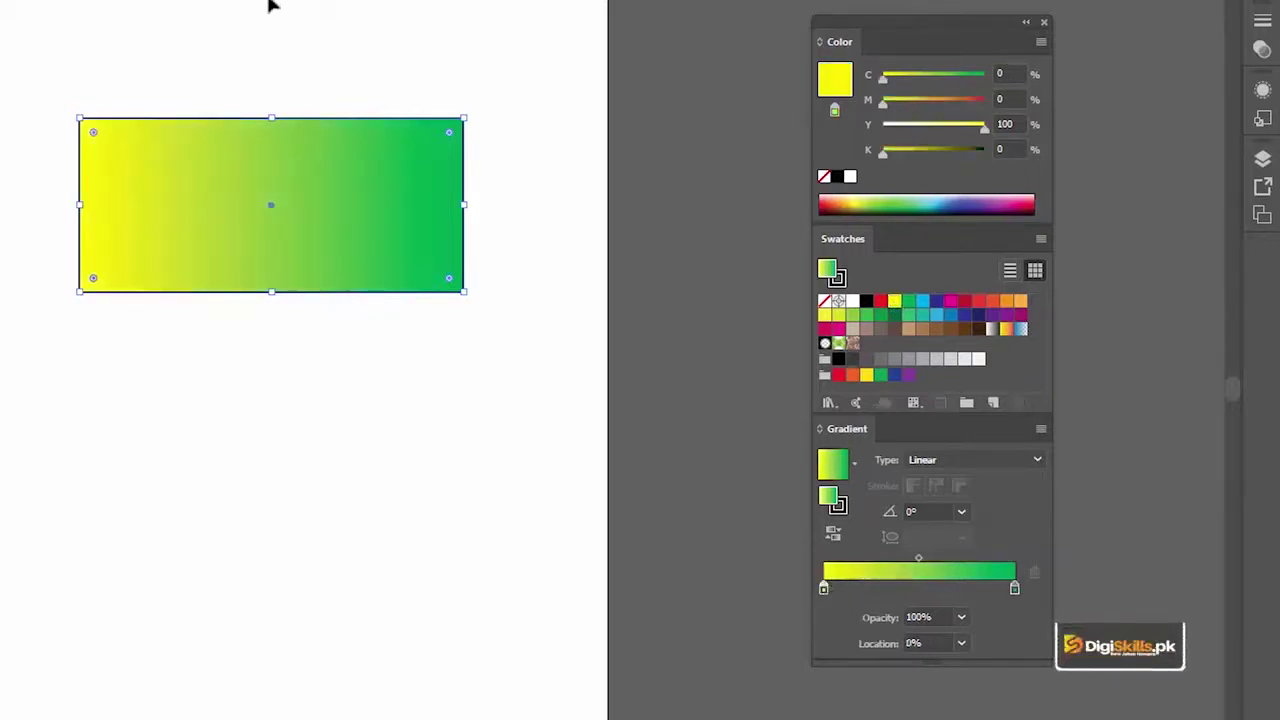
pyautogui.click(288, 34)
pyautogui.click(258, 128)
pyautogui.click(285, 68)
pyautogui.click(278, 176)
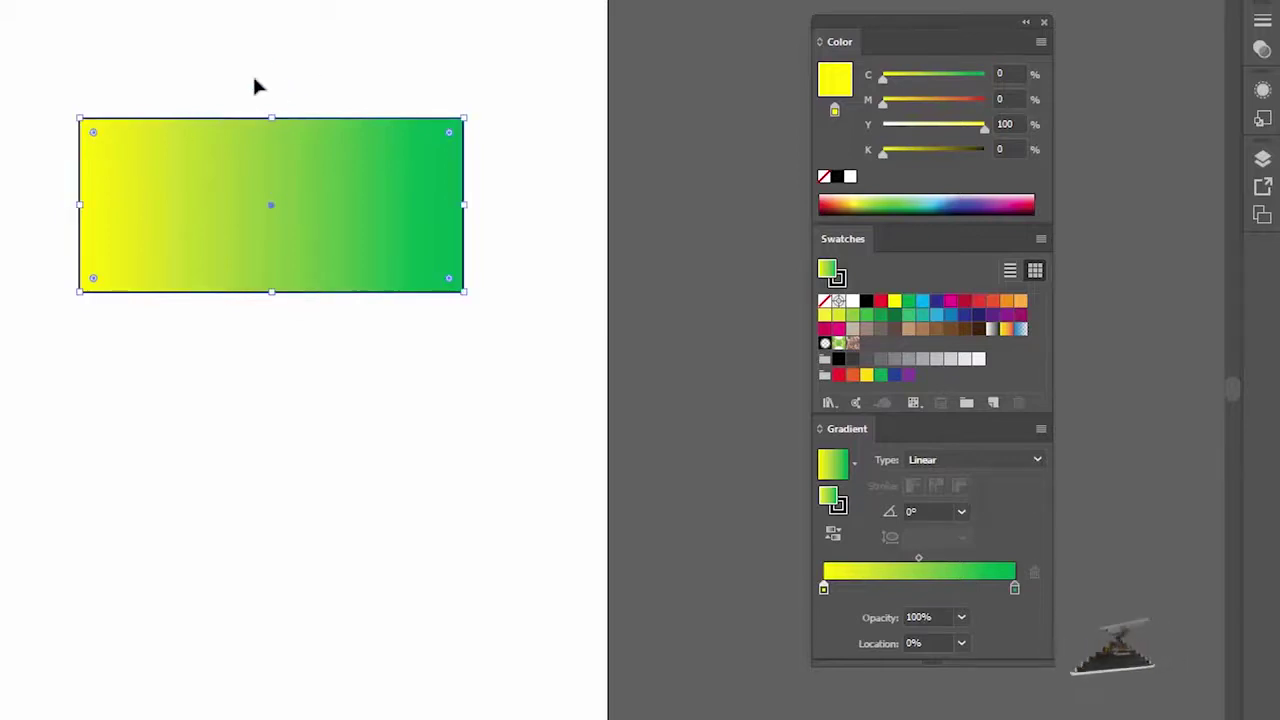
pyautogui.click(272, 50)
pyautogui.click(298, 162)
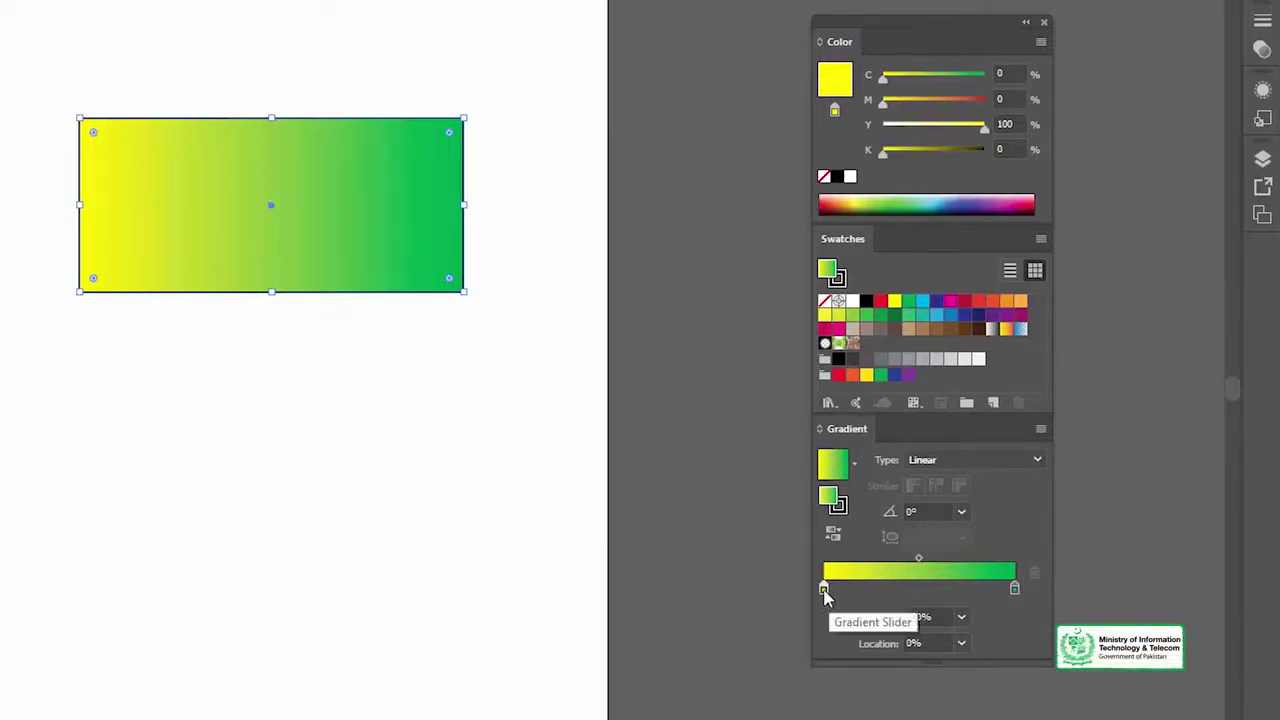
# - Experiment with moving the yellow and green stops, then return them to the ends
pyautogui.moveTo(827, 591); pyautogui.dragTo(950, 594)
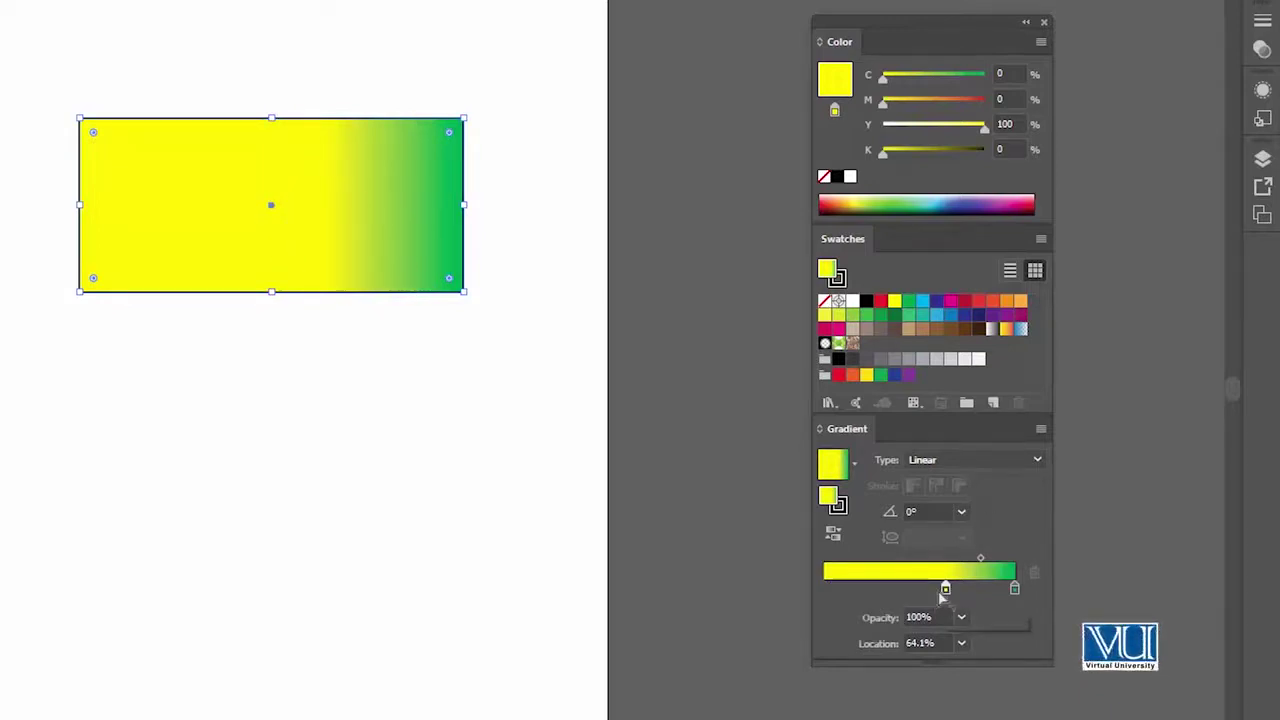
pyautogui.moveTo(945, 590)
pyautogui.mouseDown()
pyautogui.moveTo(999, 593)
pyautogui.moveTo(890, 592)
pyautogui.mouseUp()
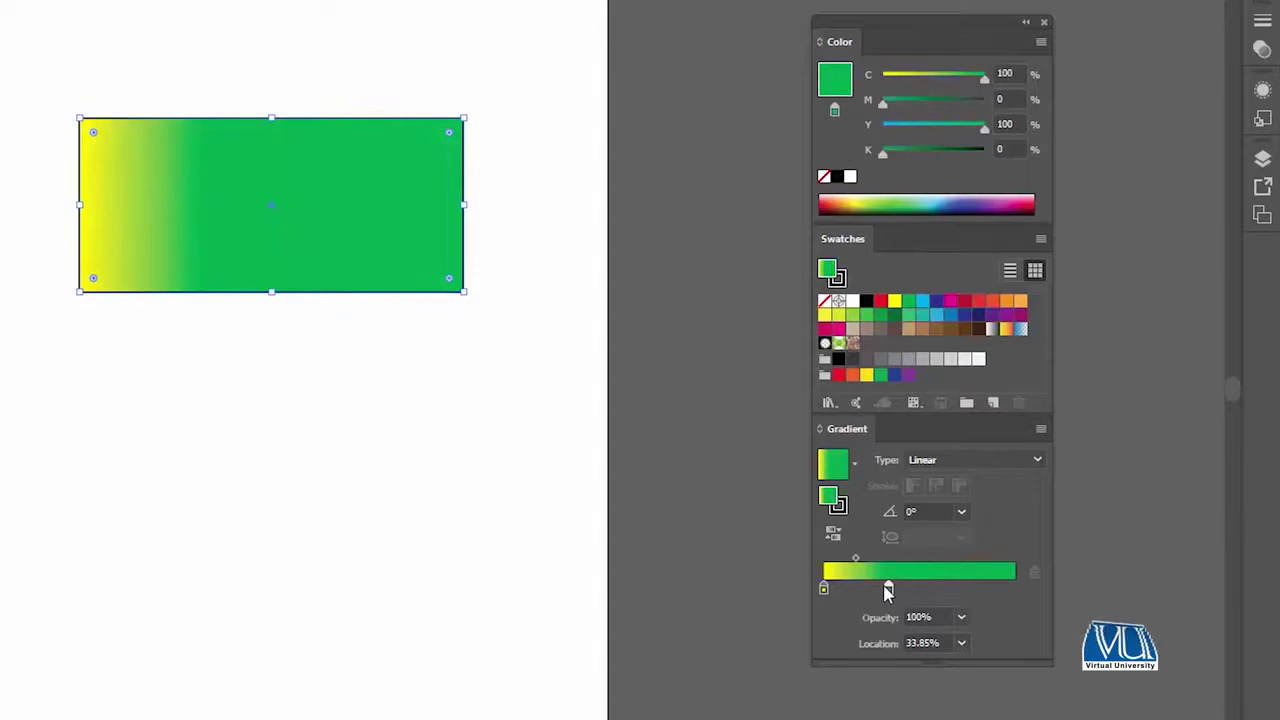
pyautogui.moveTo(887, 592); pyautogui.dragTo(879, 592)
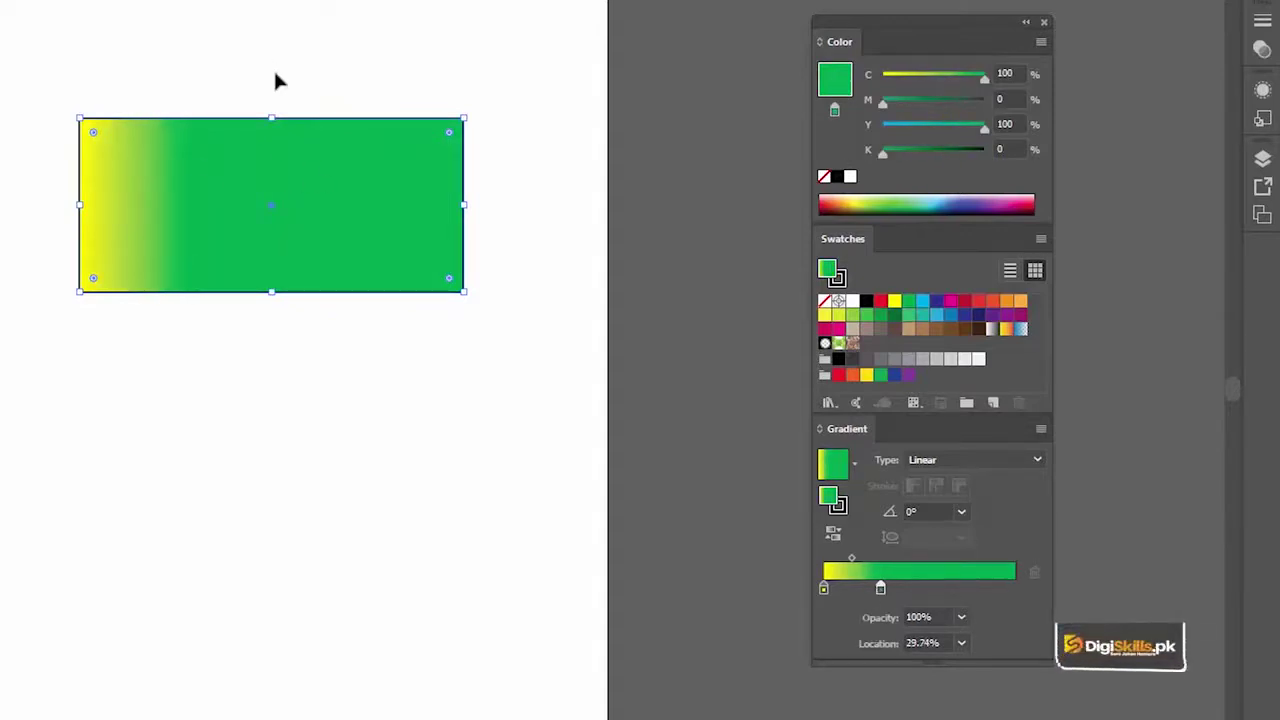
pyautogui.hotkey('ctrl', 'z')
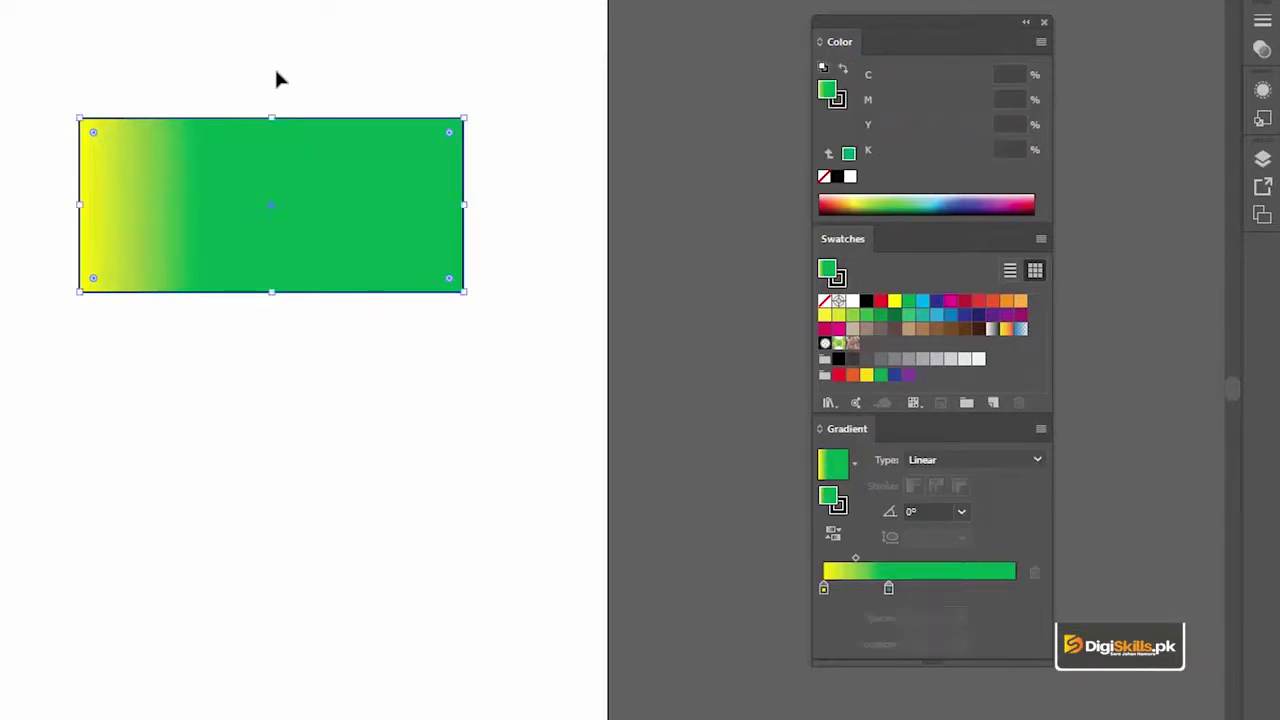
pyautogui.hotkey('ctrl', 'z')
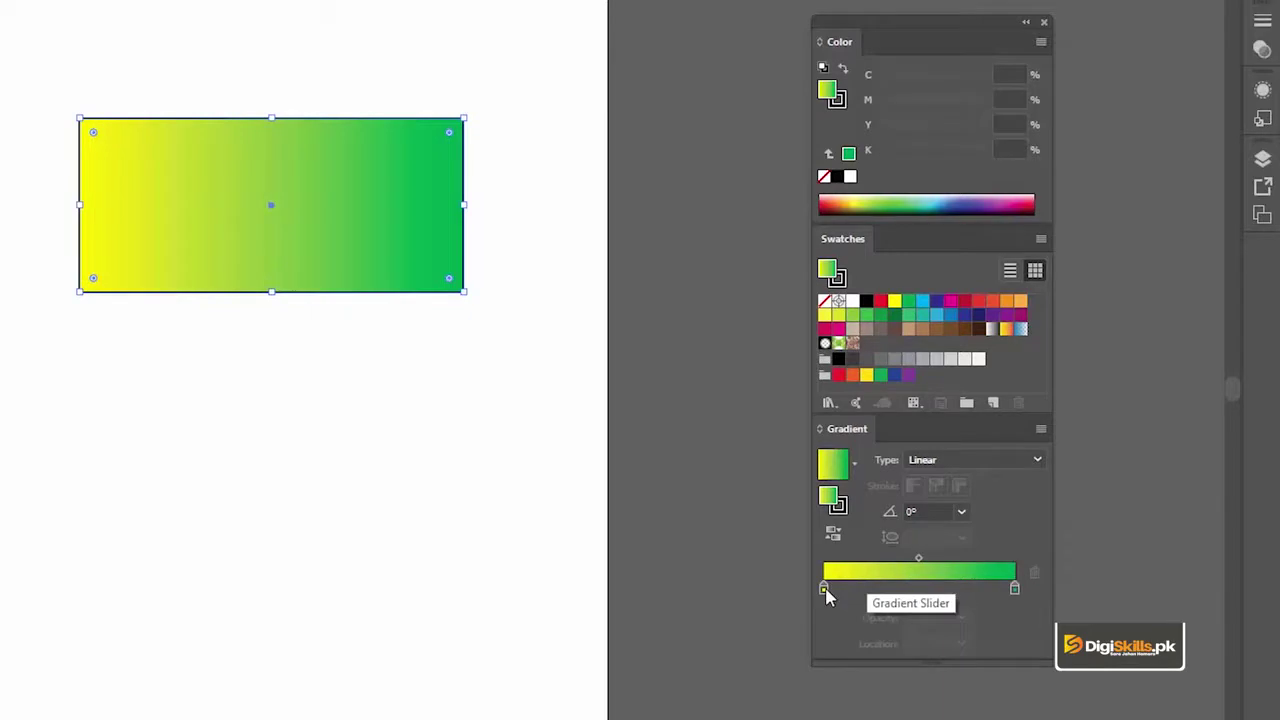
pyautogui.moveTo(823, 590); pyautogui.dragTo(929, 591)
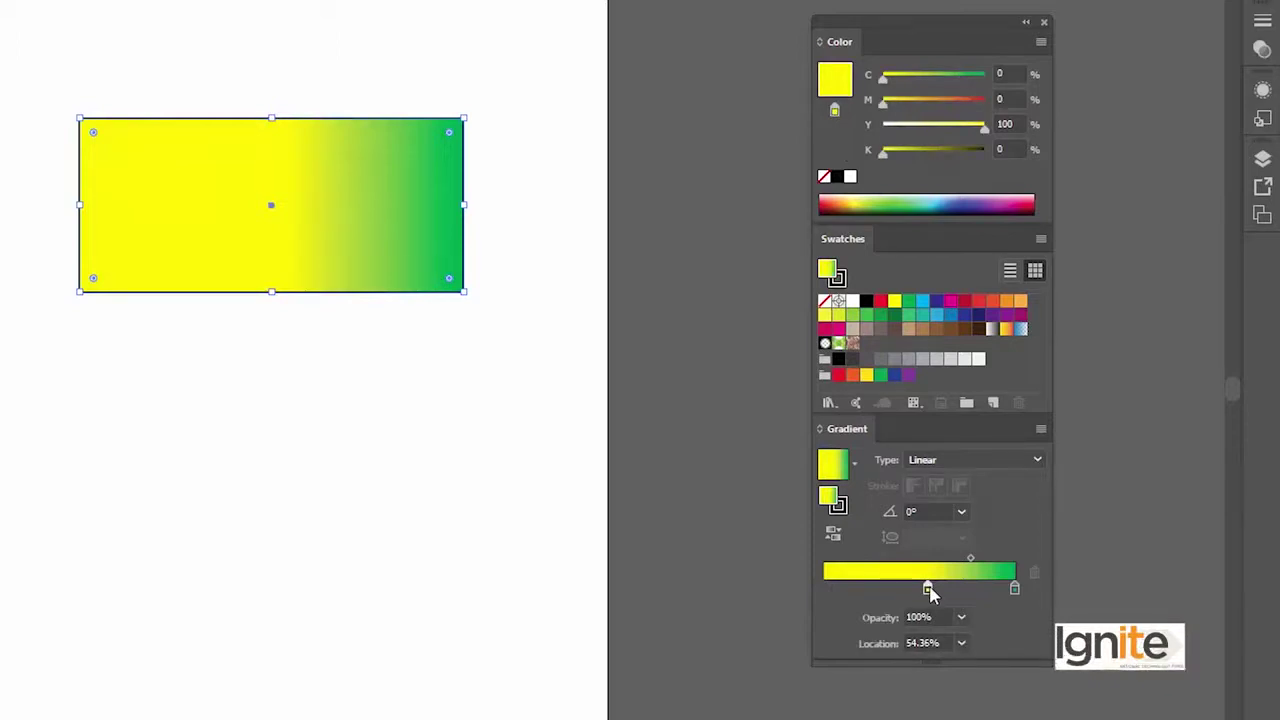
pyautogui.hotkey('ctrl', 'z')
pyautogui.hotkey('ctrl', 'z')
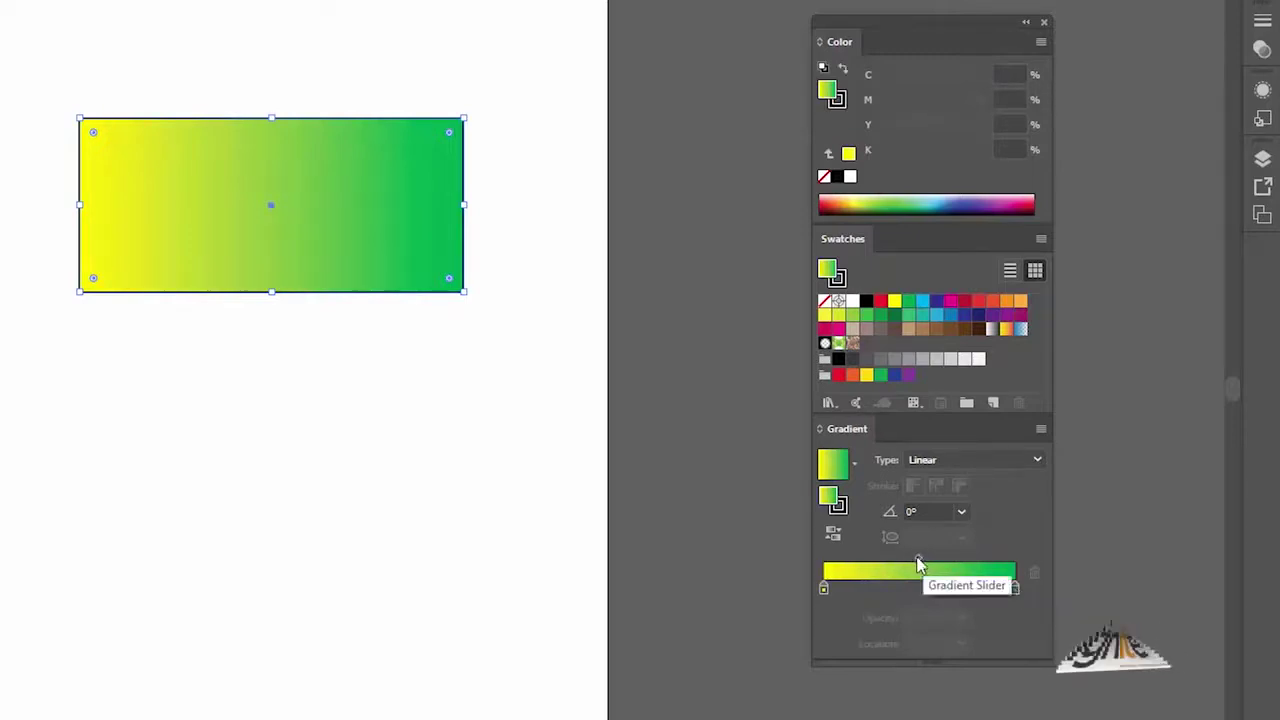
# - Drag the yellow-green blend midpoint until its Location reads 50%
pyautogui.moveTo(918, 562); pyautogui.dragTo(876, 564)
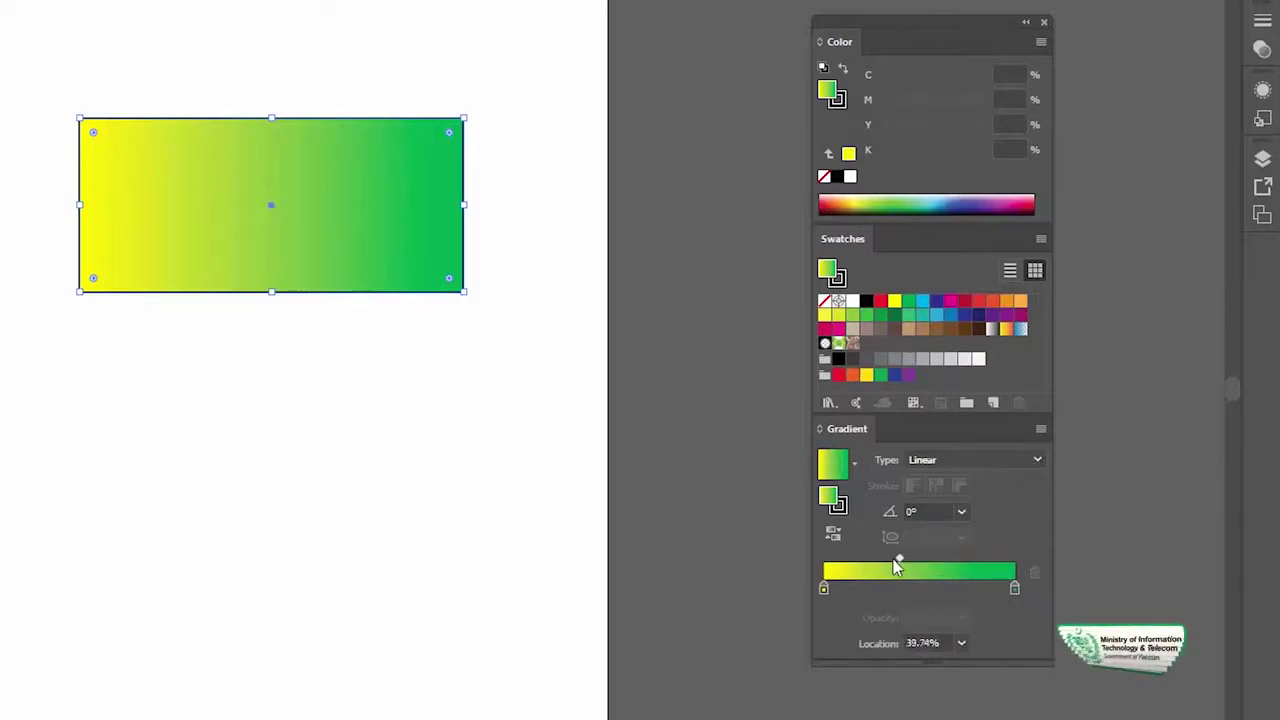
pyautogui.moveTo(876, 564)
pyautogui.mouseDown()
pyautogui.moveTo(968, 564)
pyautogui.moveTo(878, 563)
pyautogui.mouseUp()
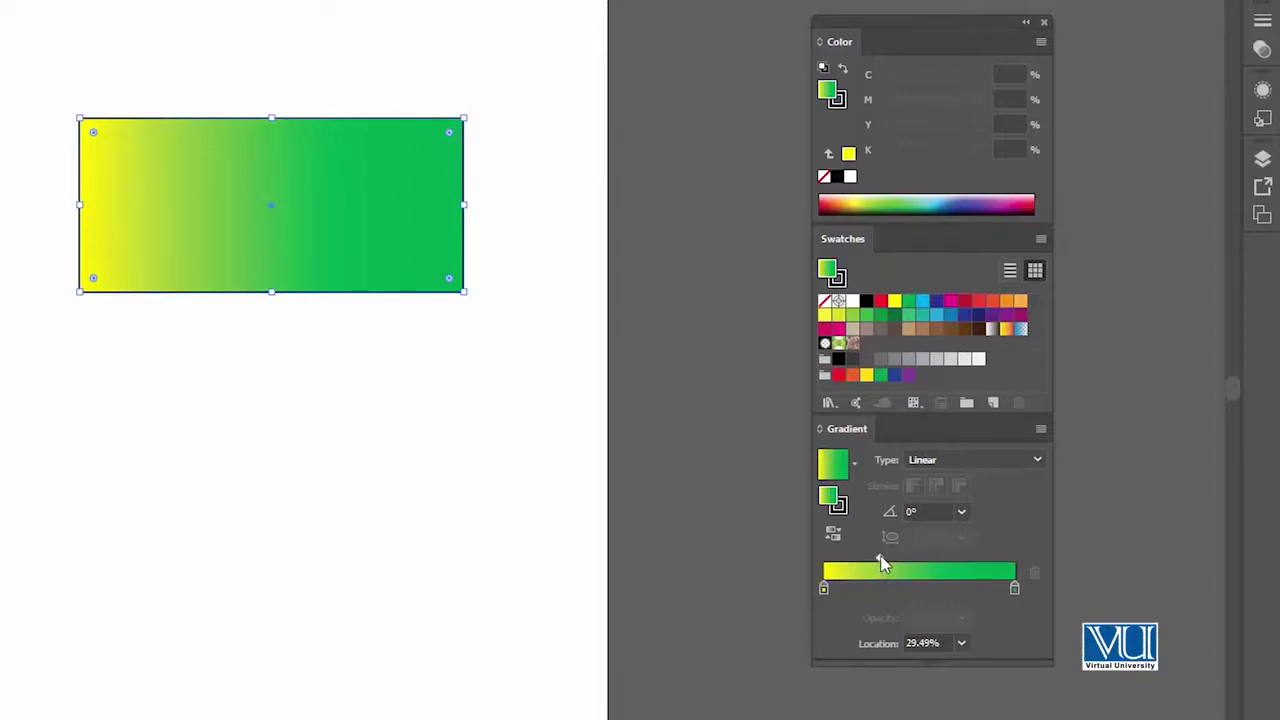
pyautogui.moveTo(884, 563); pyautogui.dragTo(914, 565)
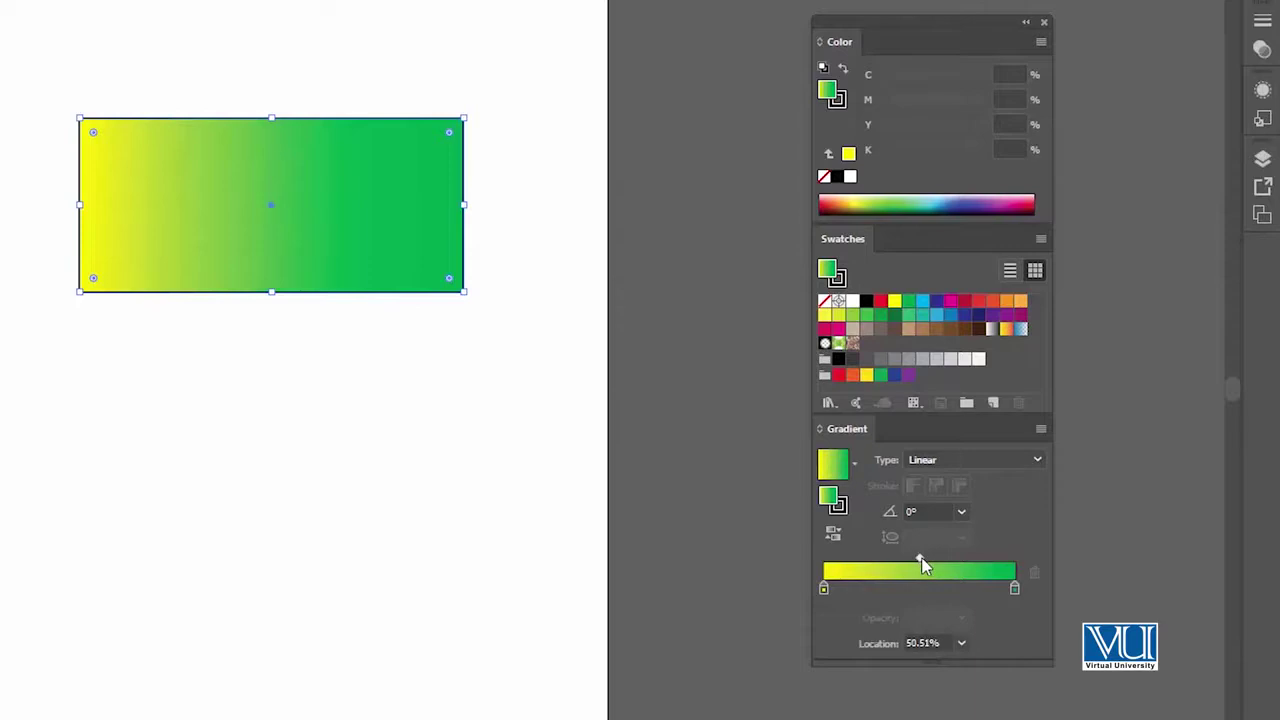
pyautogui.moveTo(922, 566); pyautogui.dragTo(921, 566)
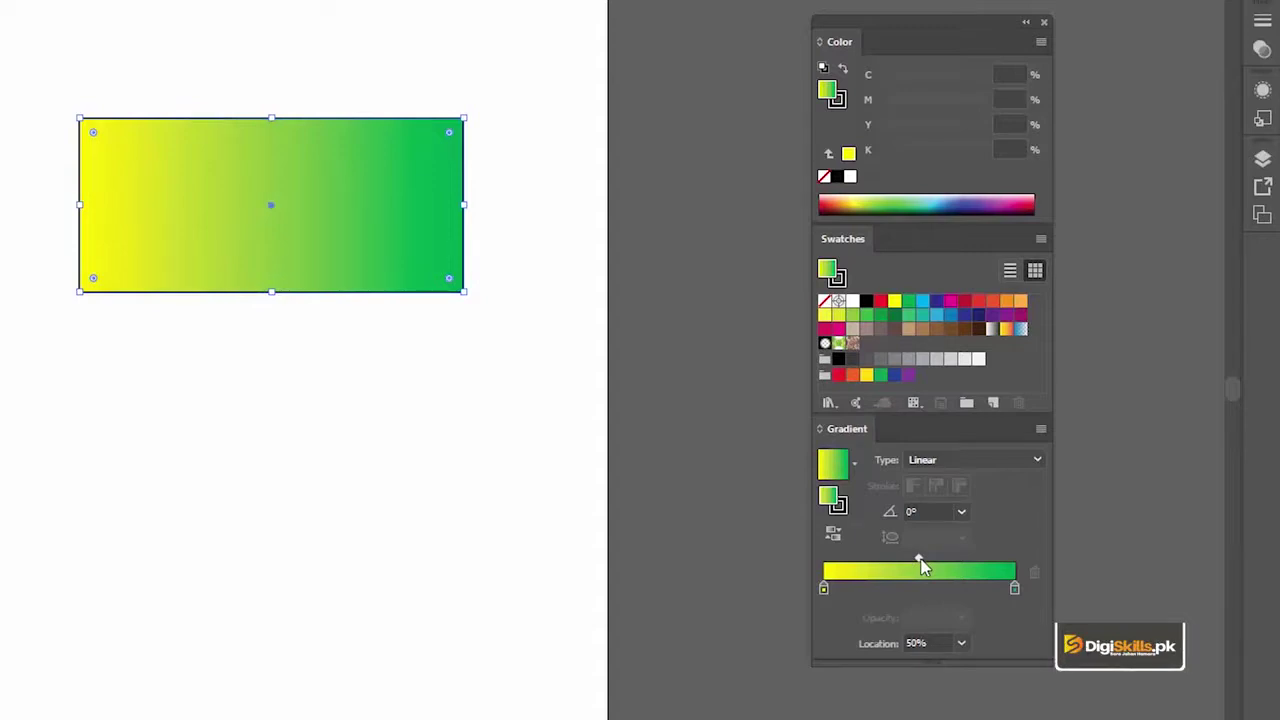
pyautogui.click(962, 645)
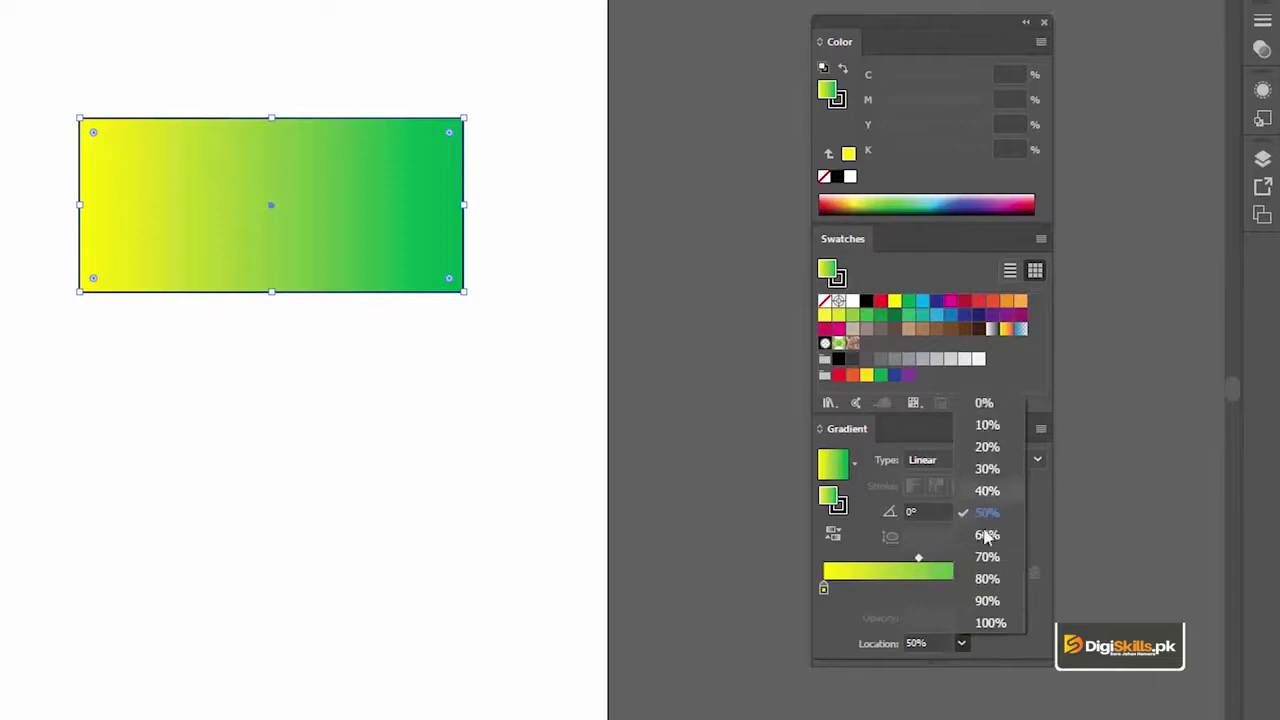
pyautogui.click(987, 447)
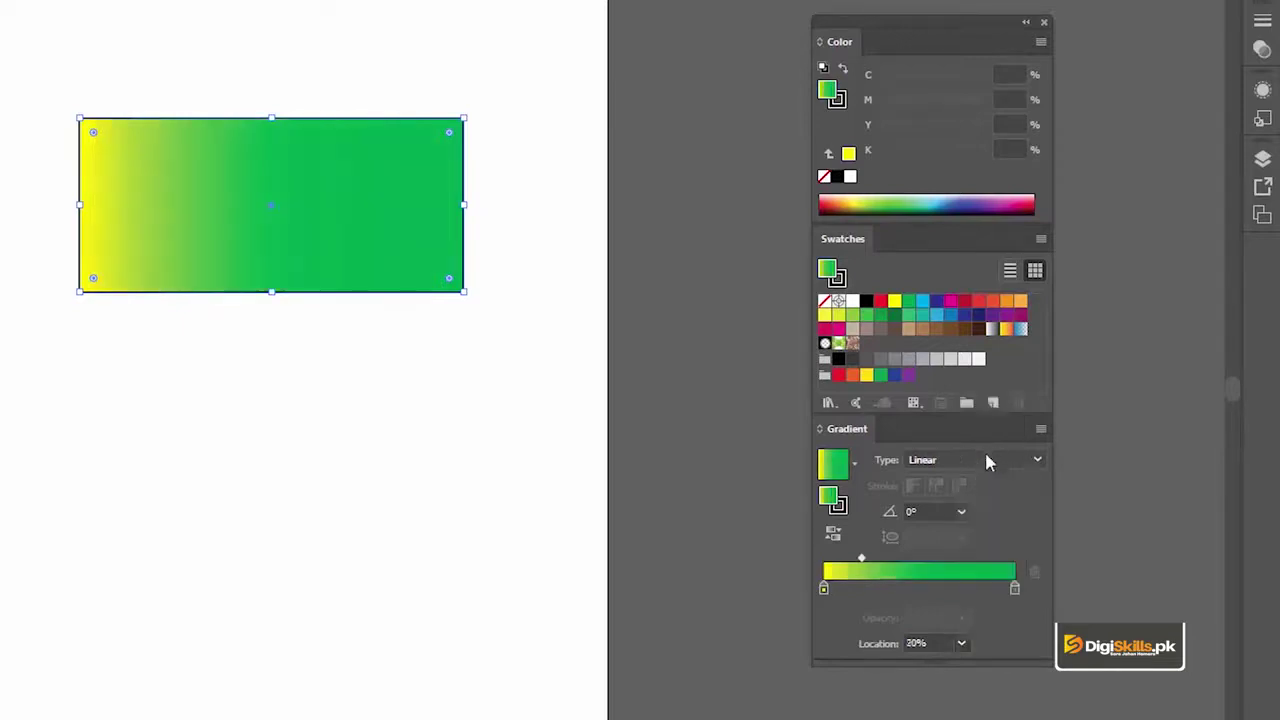
pyautogui.click(961, 643)
pyautogui.click(988, 600)
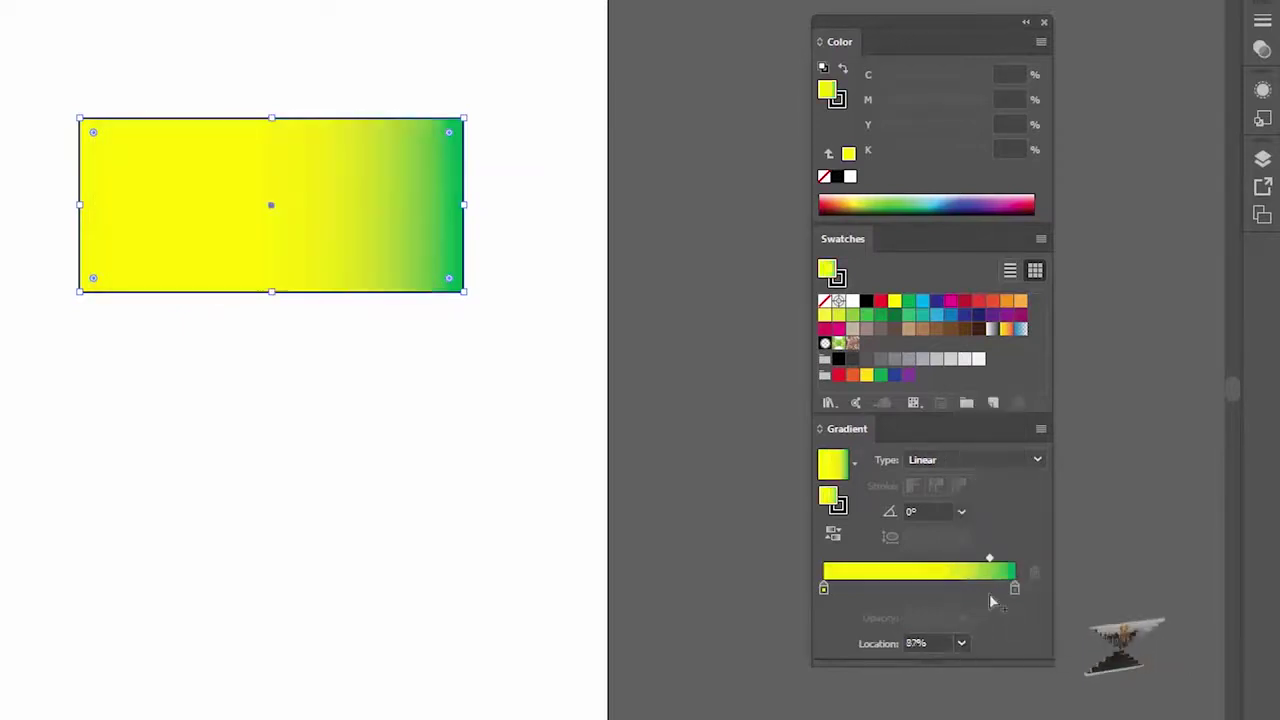
pyautogui.click(961, 643)
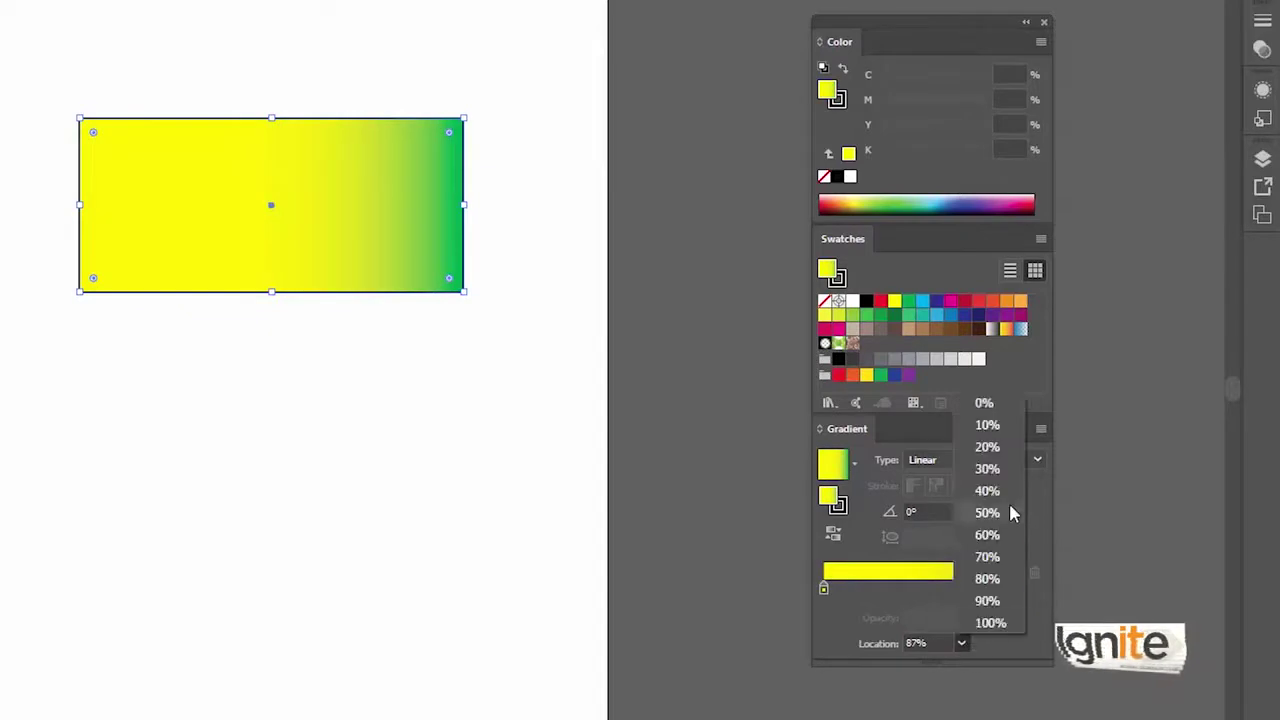
pyautogui.click(987, 469)
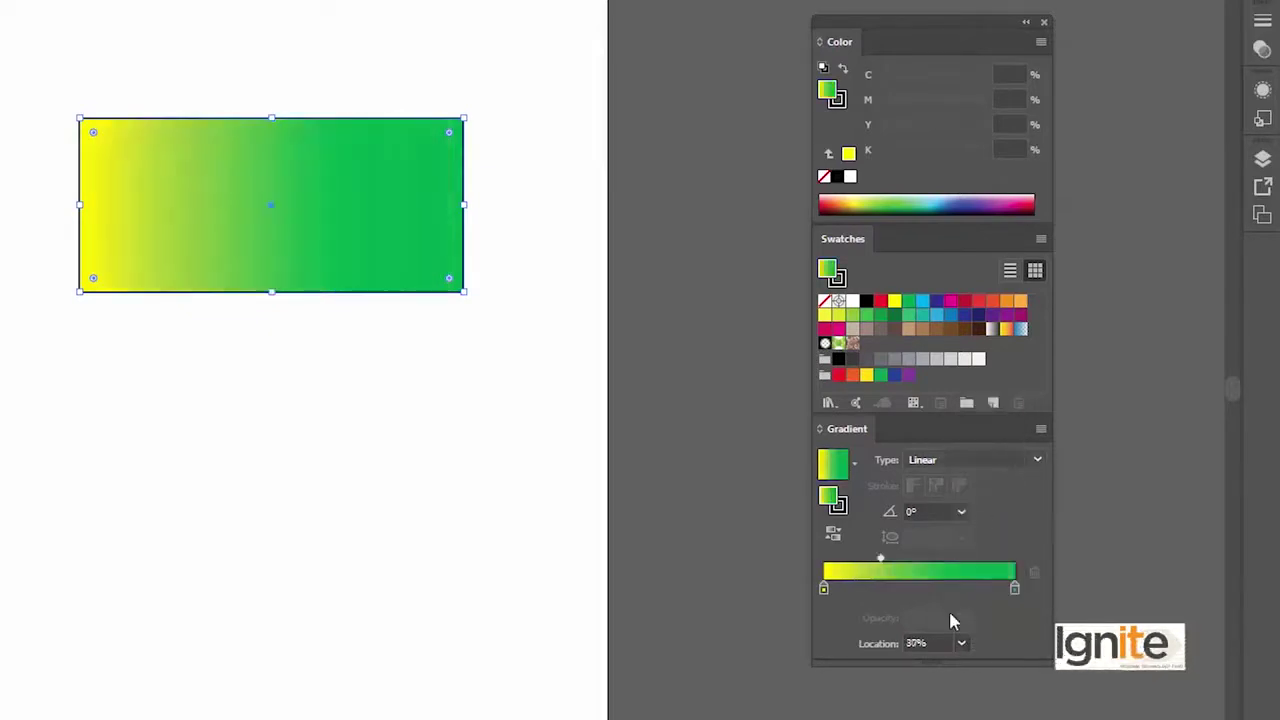
pyautogui.moveTo(882, 560)
pyautogui.mouseDown()
pyautogui.moveTo(928, 560)
pyautogui.moveTo(912, 568)
pyautogui.mouseUp()
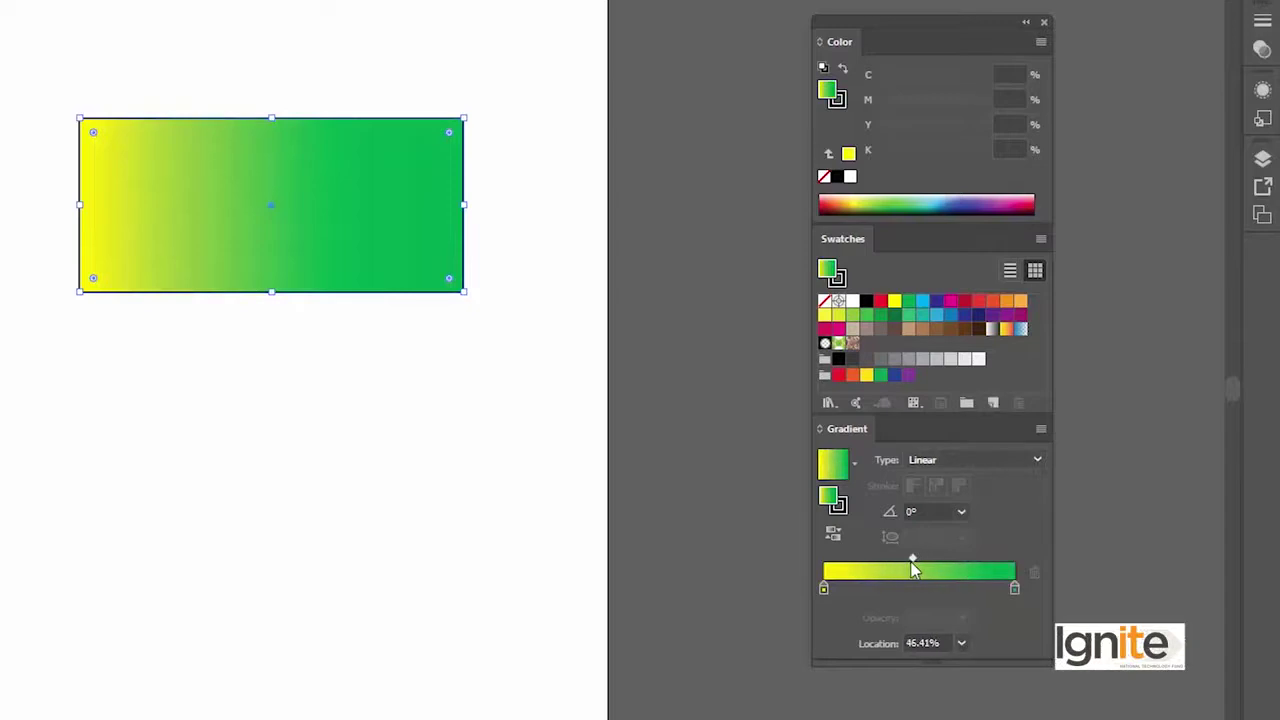
pyautogui.click(961, 645)
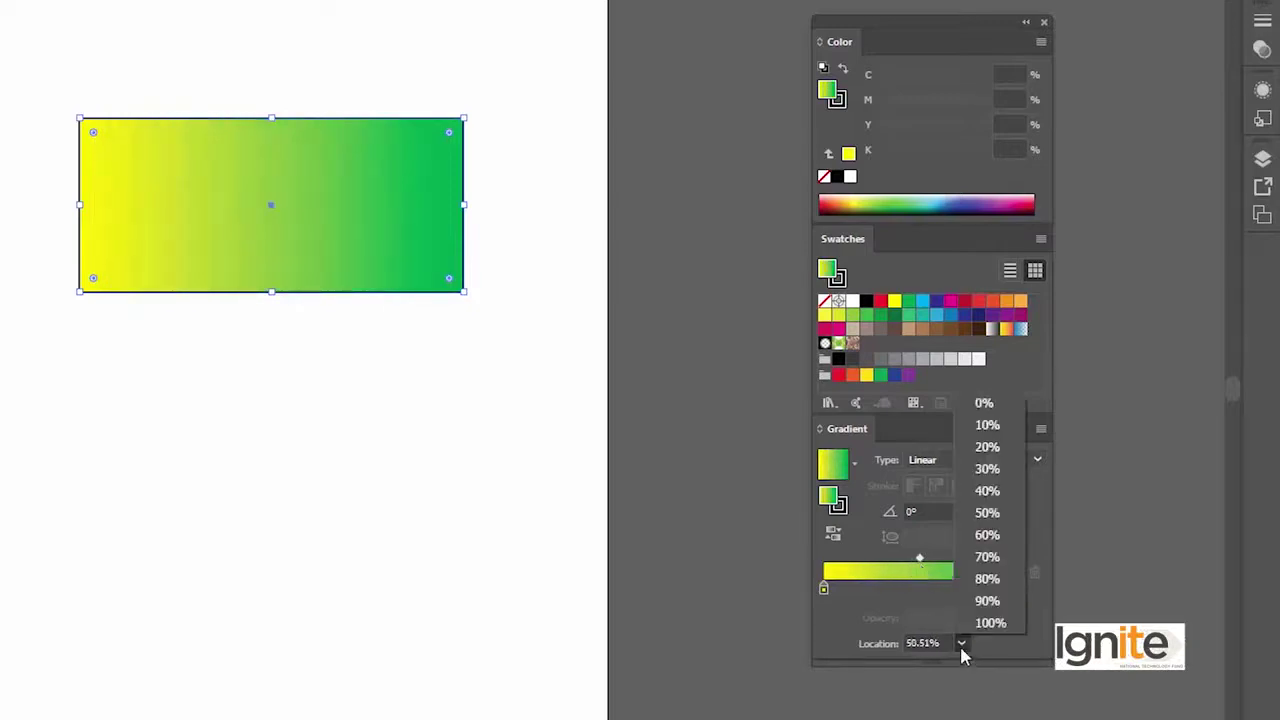
pyautogui.click(990, 515)
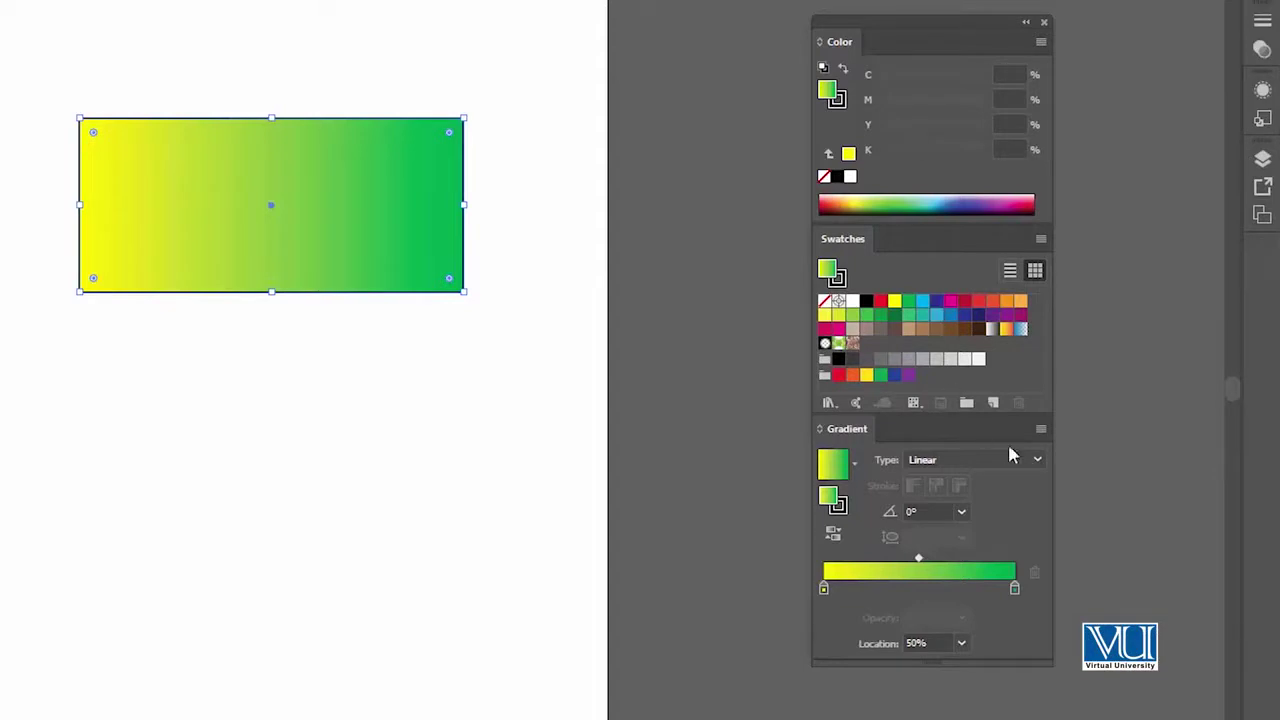
# - Add test blue and teal gradient stops, then delete them to restore yellow-to-green
pyautogui.click(862, 590)
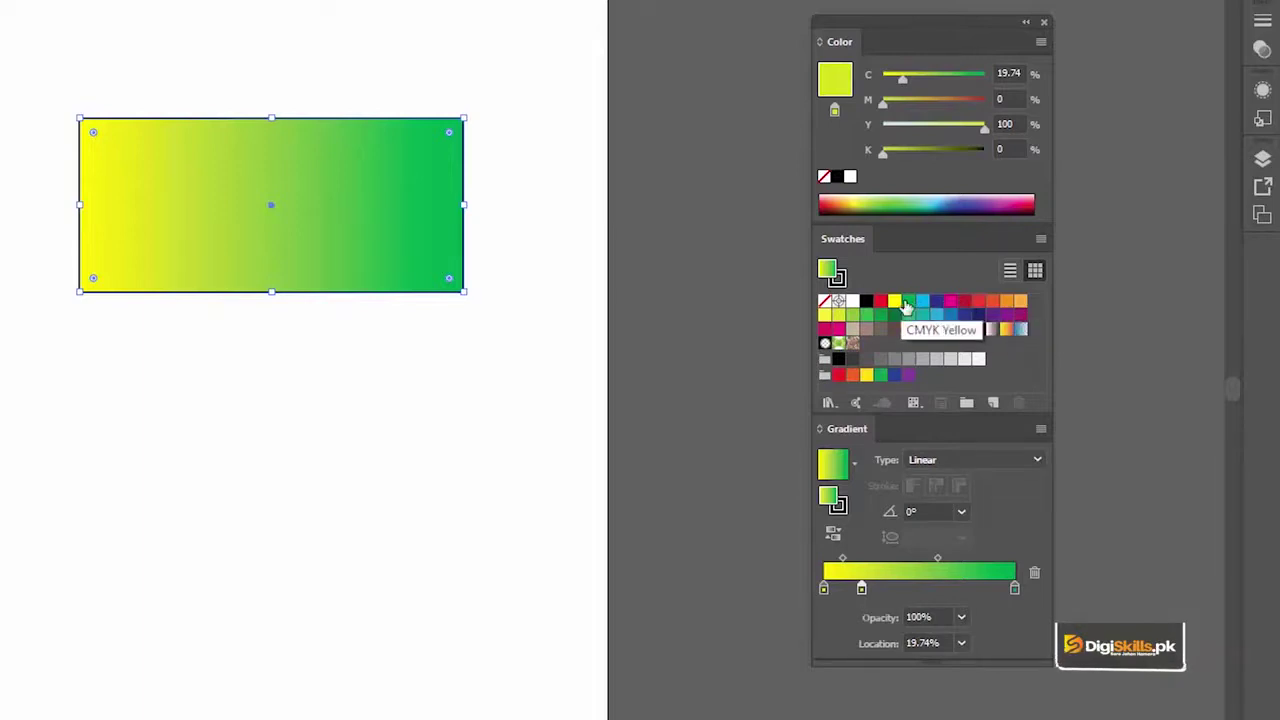
pyautogui.moveTo(929, 304)
pyautogui.mouseDown()
pyautogui.moveTo(876, 592)
pyautogui.moveTo(862, 595)
pyautogui.moveTo(922, 597)
pyautogui.mouseUp()
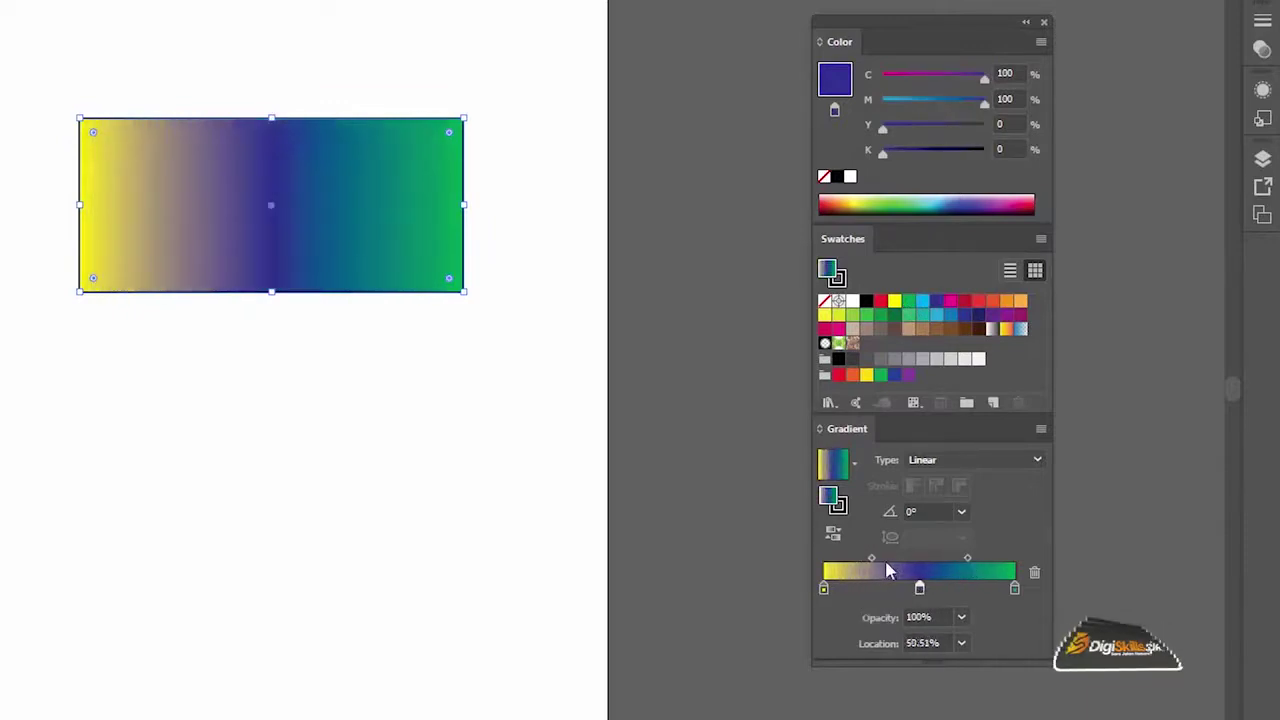
pyautogui.moveTo(967, 563); pyautogui.dragTo(889, 569)
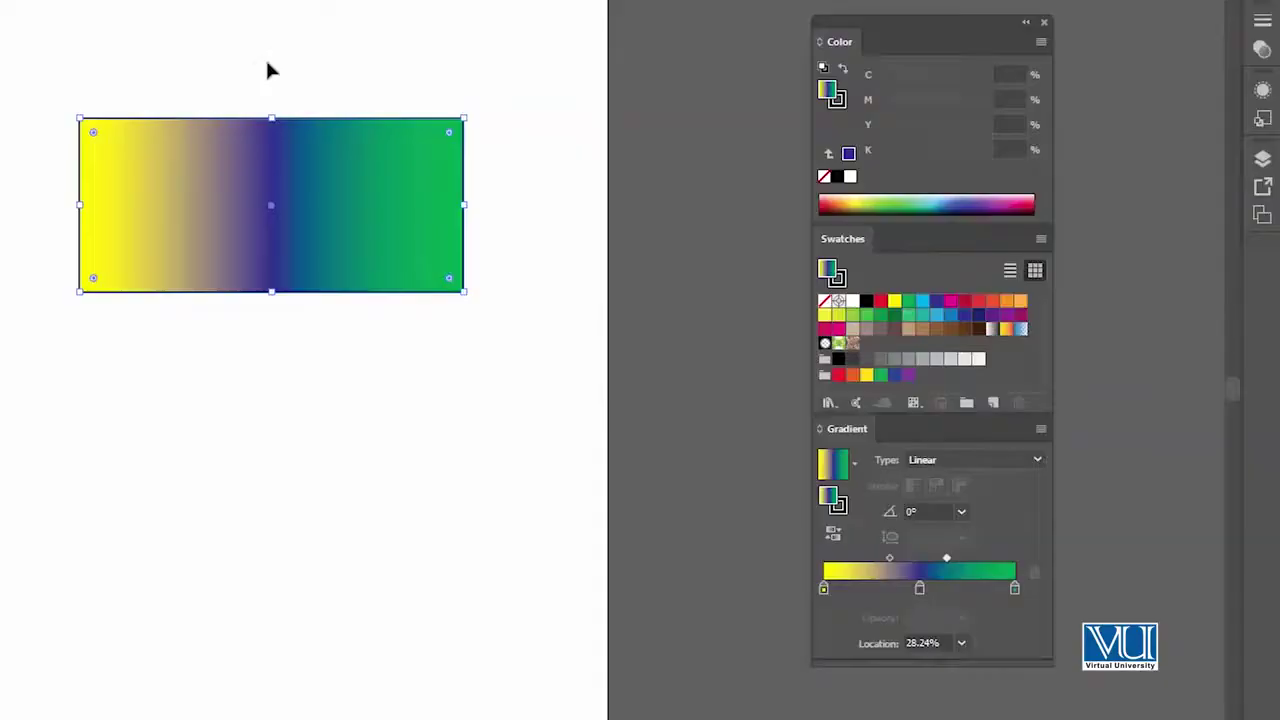
pyautogui.moveTo(921, 590)
pyautogui.mouseDown()
pyautogui.moveTo(951, 590)
pyautogui.moveTo(886, 592)
pyautogui.moveTo(911, 592)
pyautogui.mouseUp()
pyautogui.click(931, 590)
pyautogui.press('Delete')
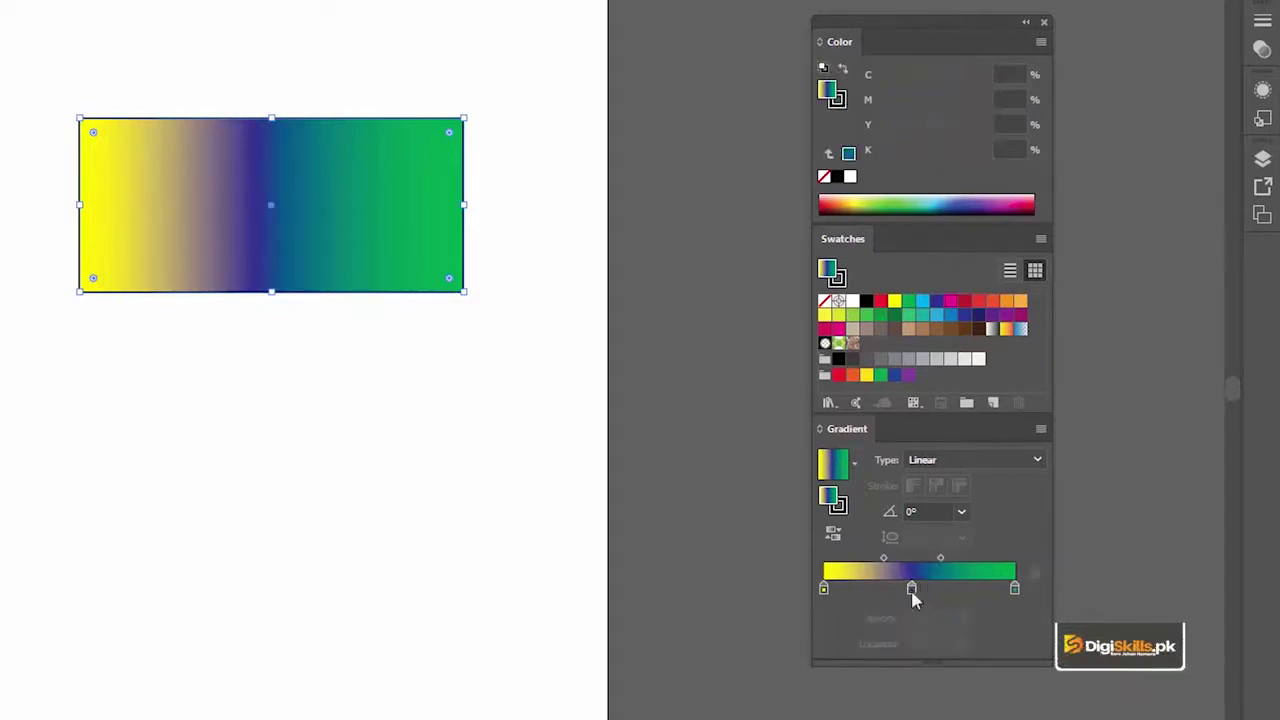
pyautogui.click(911, 590)
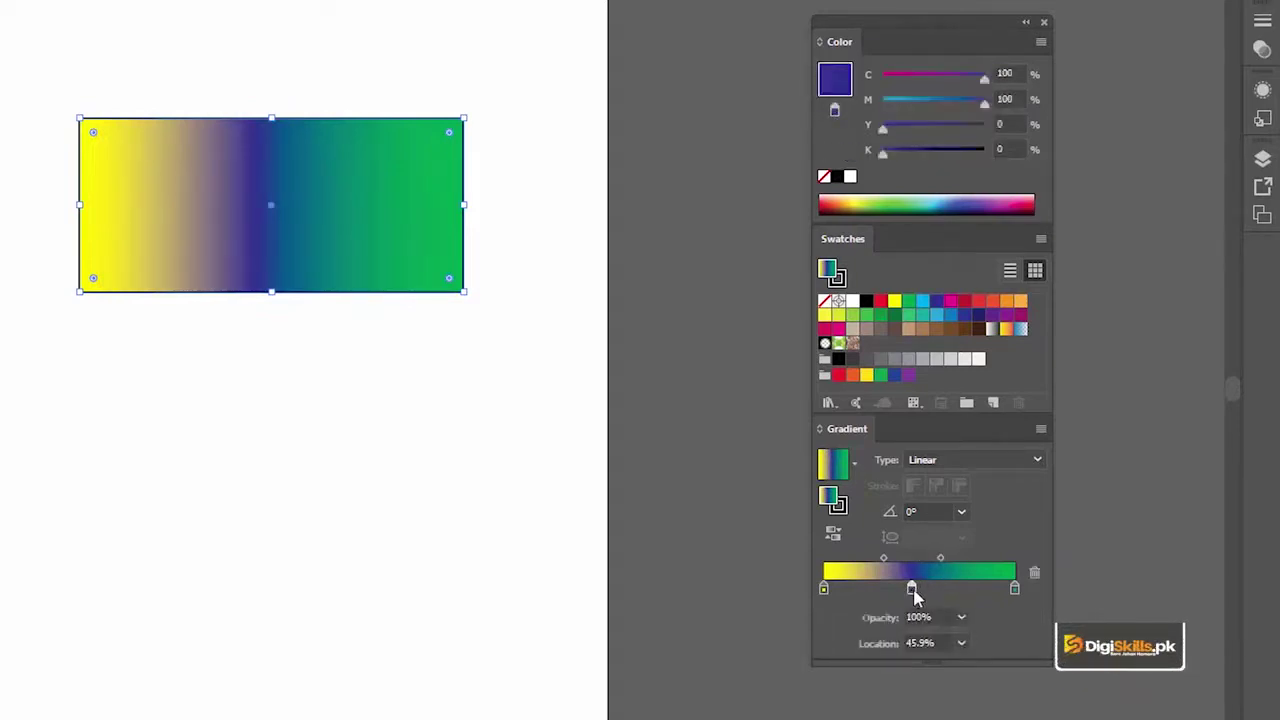
pyautogui.click(1035, 578)
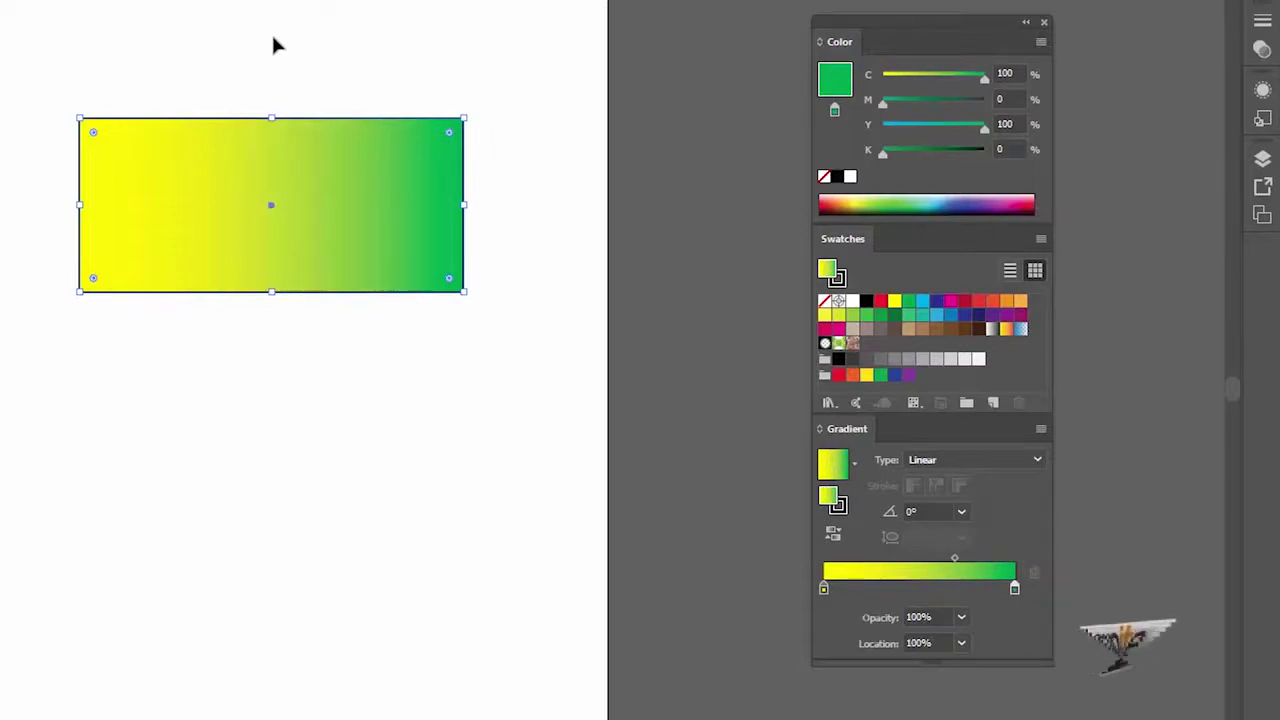
# - Keep the rectangle's gradient linear, move it higher, and draw a large circle beneath it
pyautogui.click(331, 69)
pyautogui.click(283, 148)
pyautogui.click(985, 460)
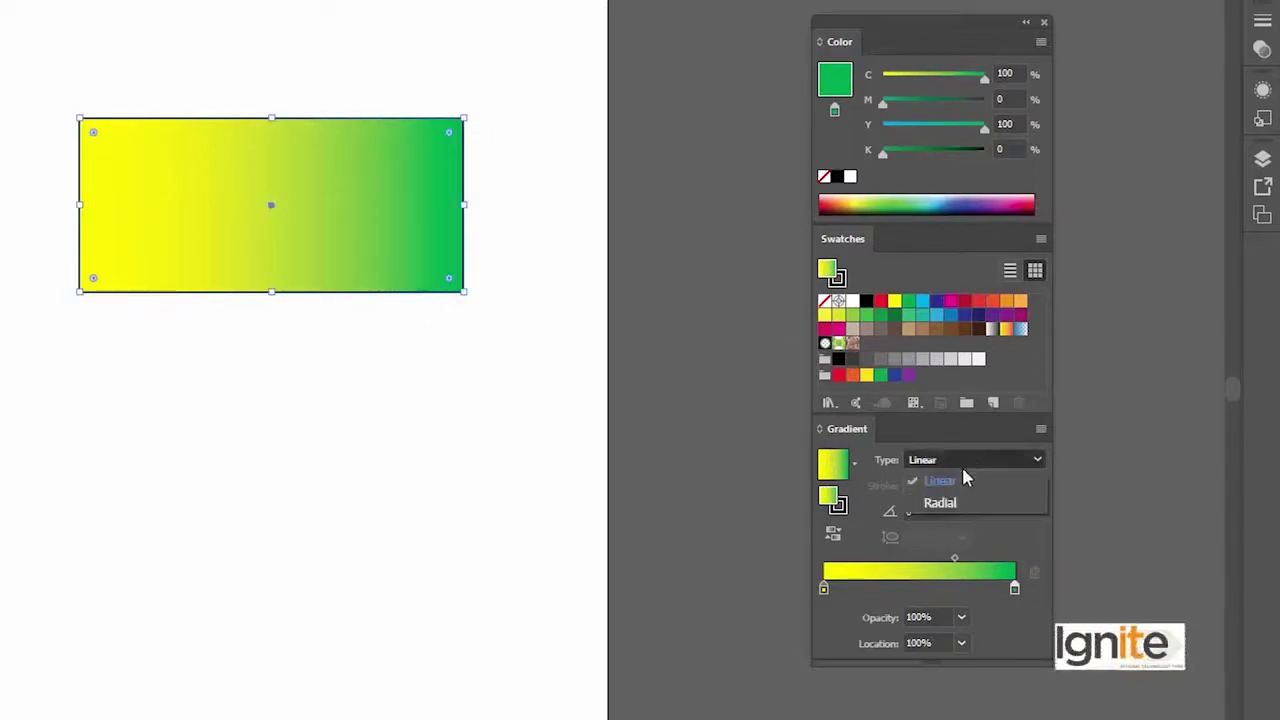
pyautogui.click(940, 484)
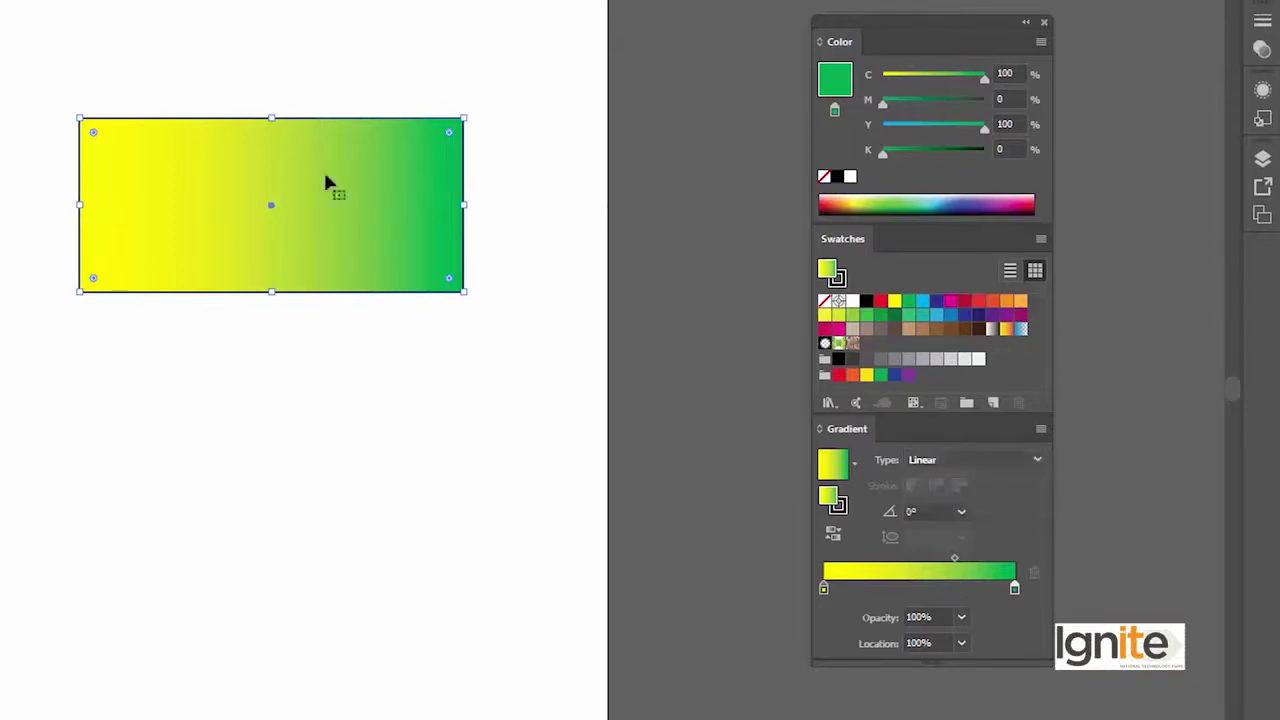
pyautogui.moveTo(248, 165); pyautogui.dragTo(248, 78)
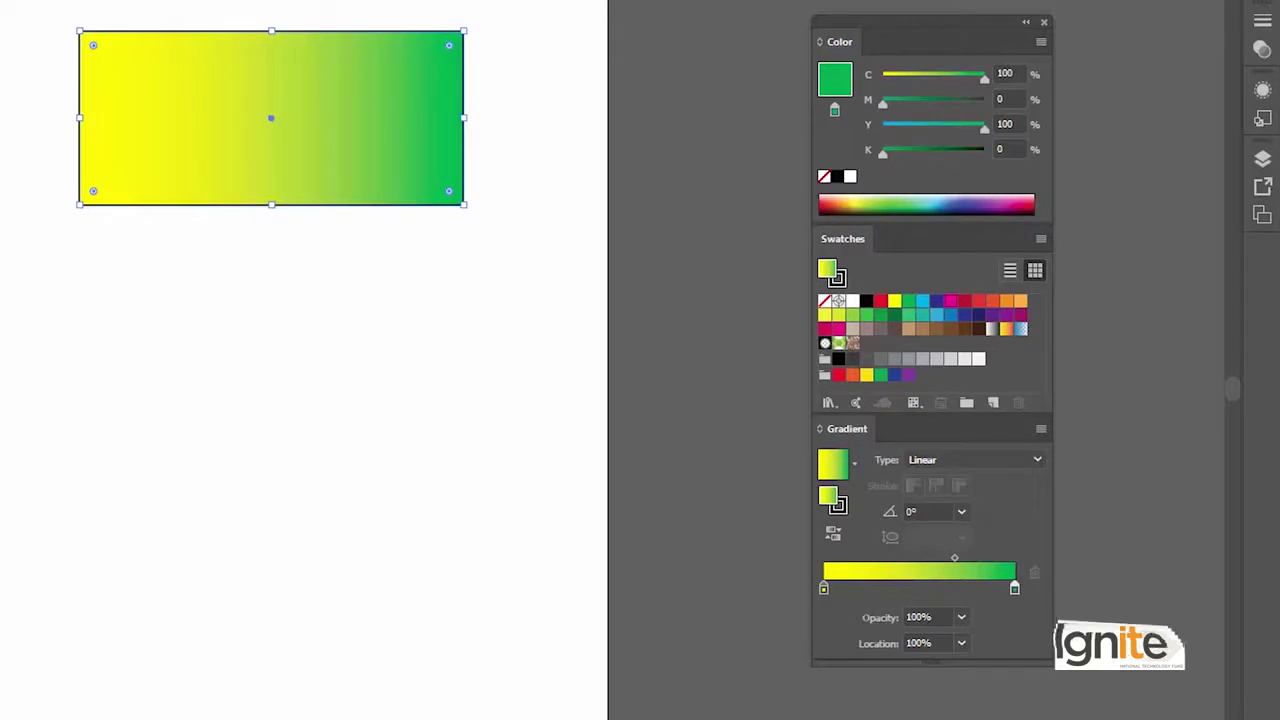
pyautogui.moveTo(169, 354)
pyautogui.mouseDown()
pyautogui.moveTo(392, 550)
pyautogui.moveTo(431, 617)
pyautogui.mouseUp()
# - Move the circle up-left beneath the rectangle, enlarge it slightly, and reselect it
pyautogui.press('v')
pyautogui.click(270, 335)
pyautogui.moveTo(303, 398); pyautogui.dragTo(251, 357)
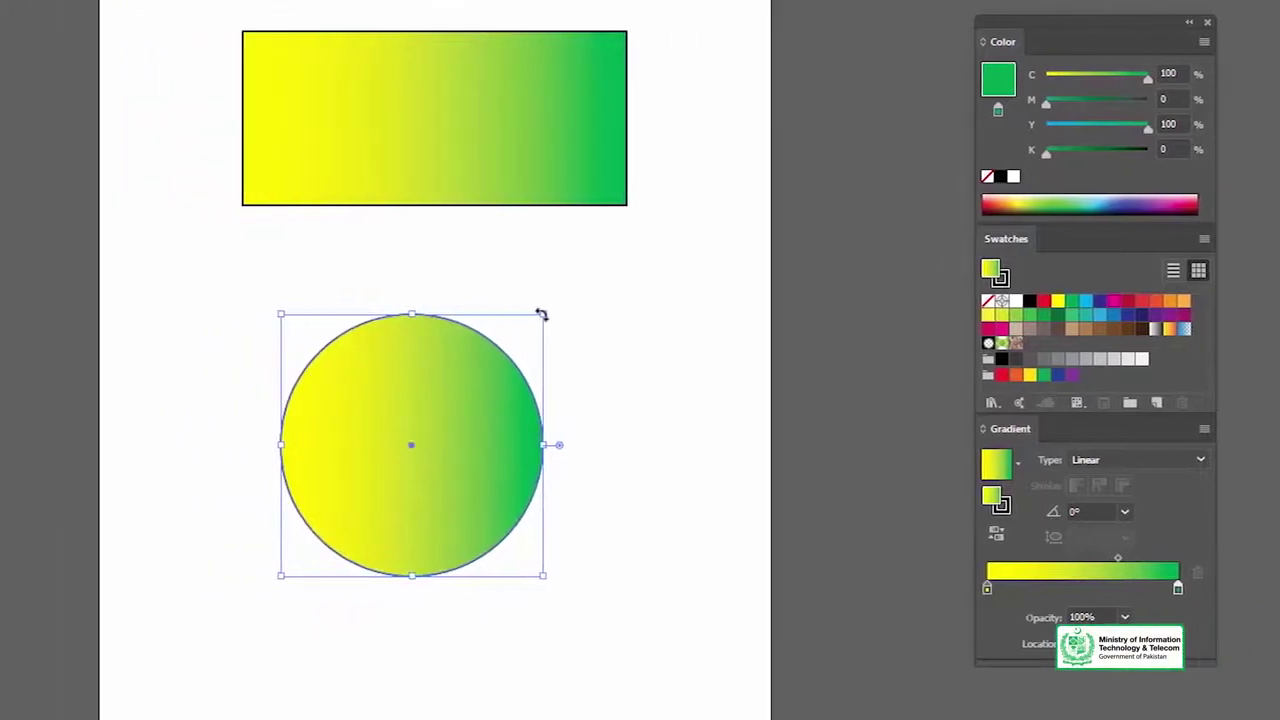
pyautogui.moveTo(541, 314); pyautogui.dragTo(575, 298)
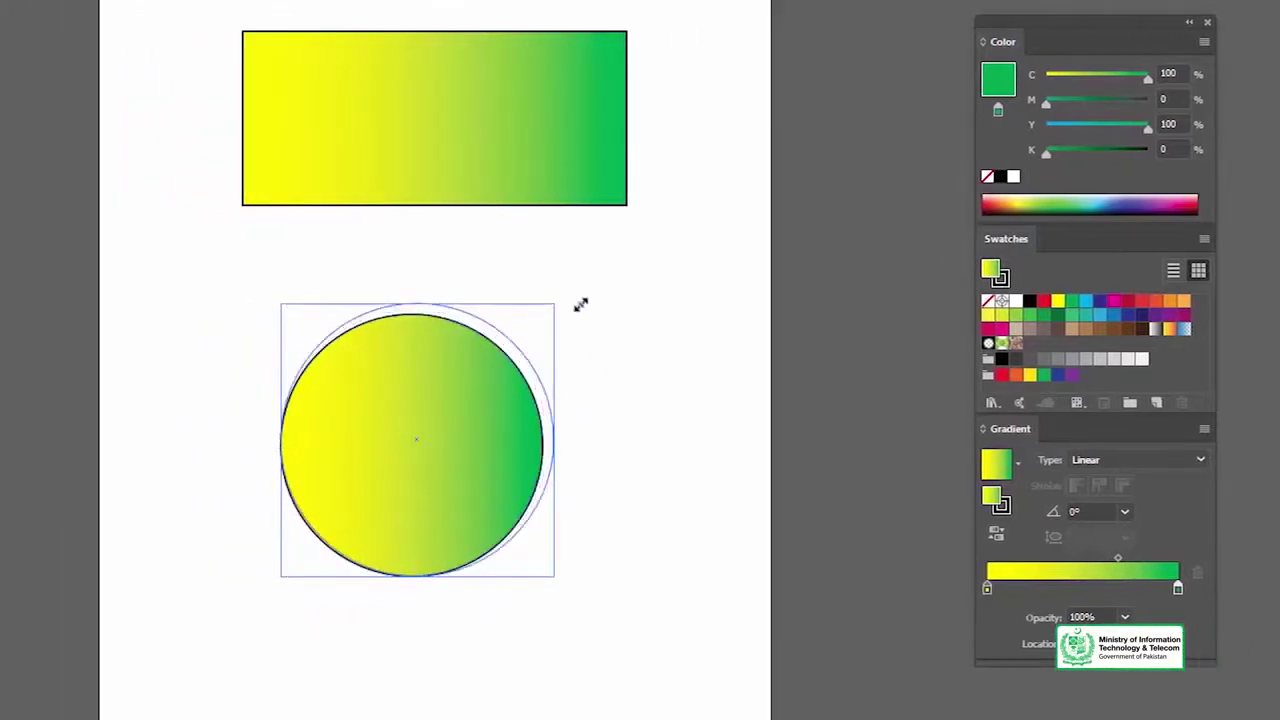
pyautogui.click(451, 231)
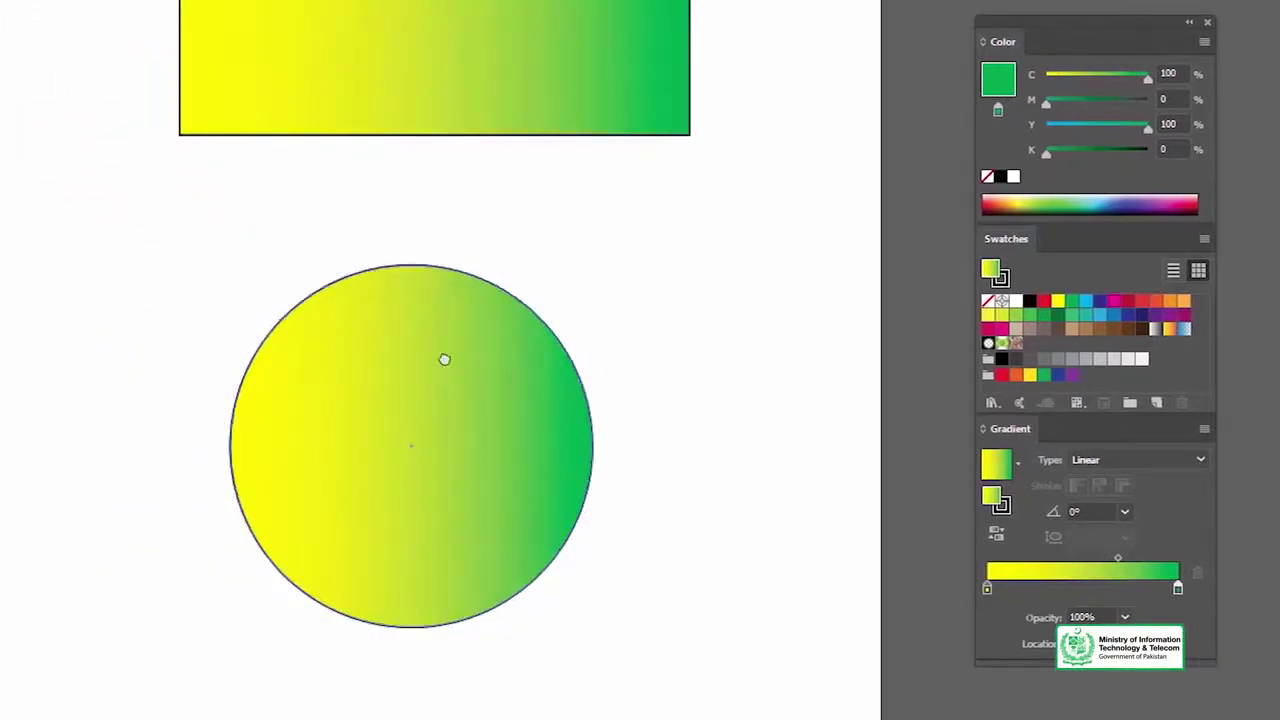
pyautogui.moveTo(444, 359); pyautogui.dragTo(442, 410)
pyautogui.click(436, 448)
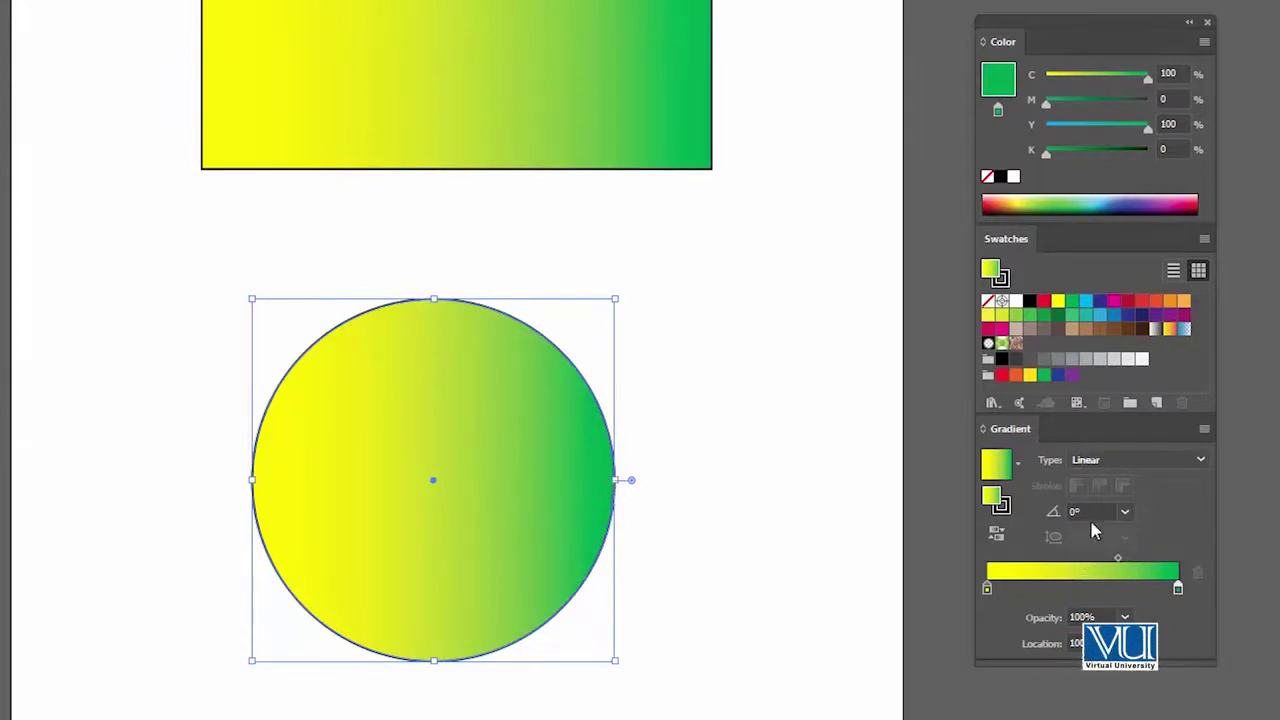
# - Switch the circle's gradient type to Radial and reselect the circle
pyautogui.click(1116, 459)
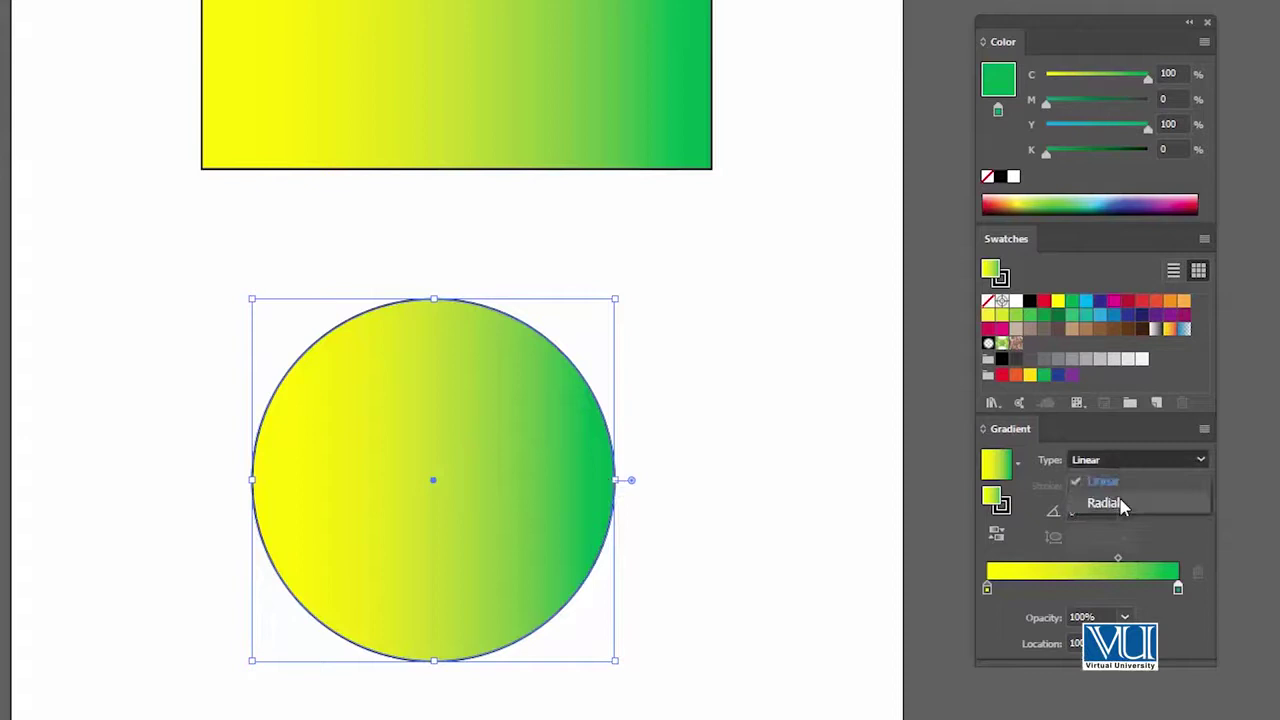
pyautogui.click(1108, 503)
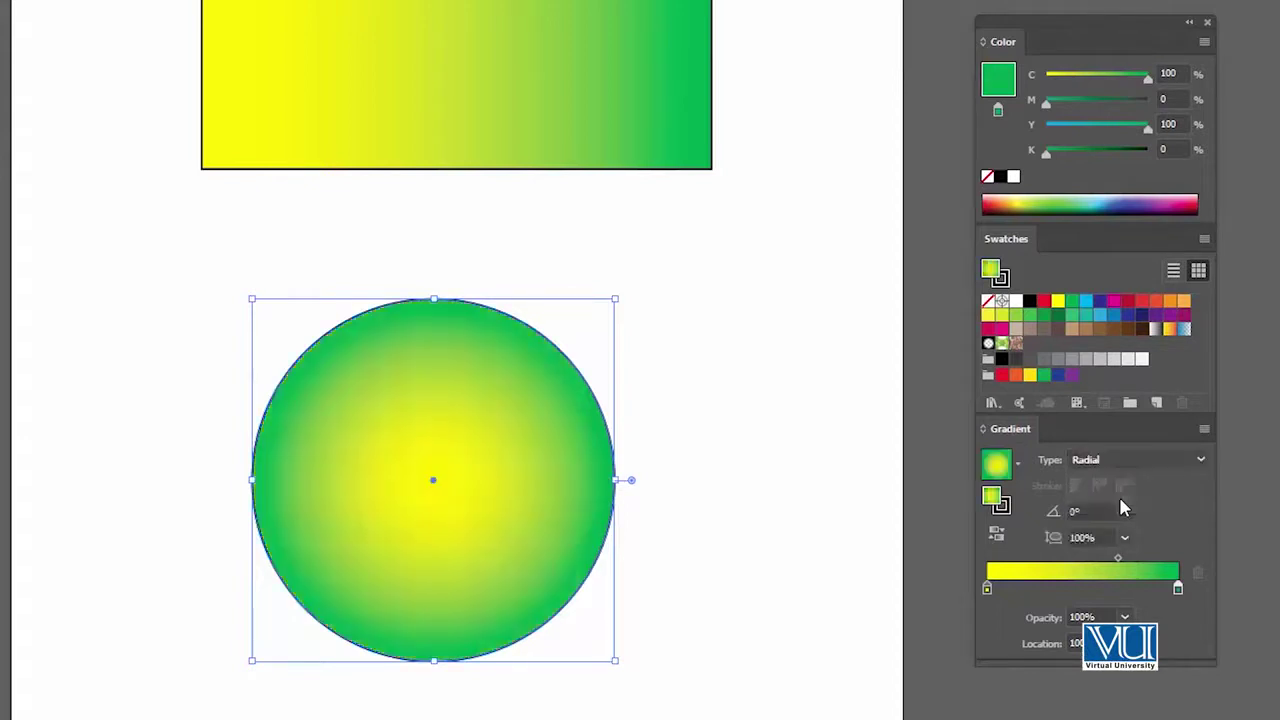
pyautogui.click(688, 341)
pyautogui.click(447, 440)
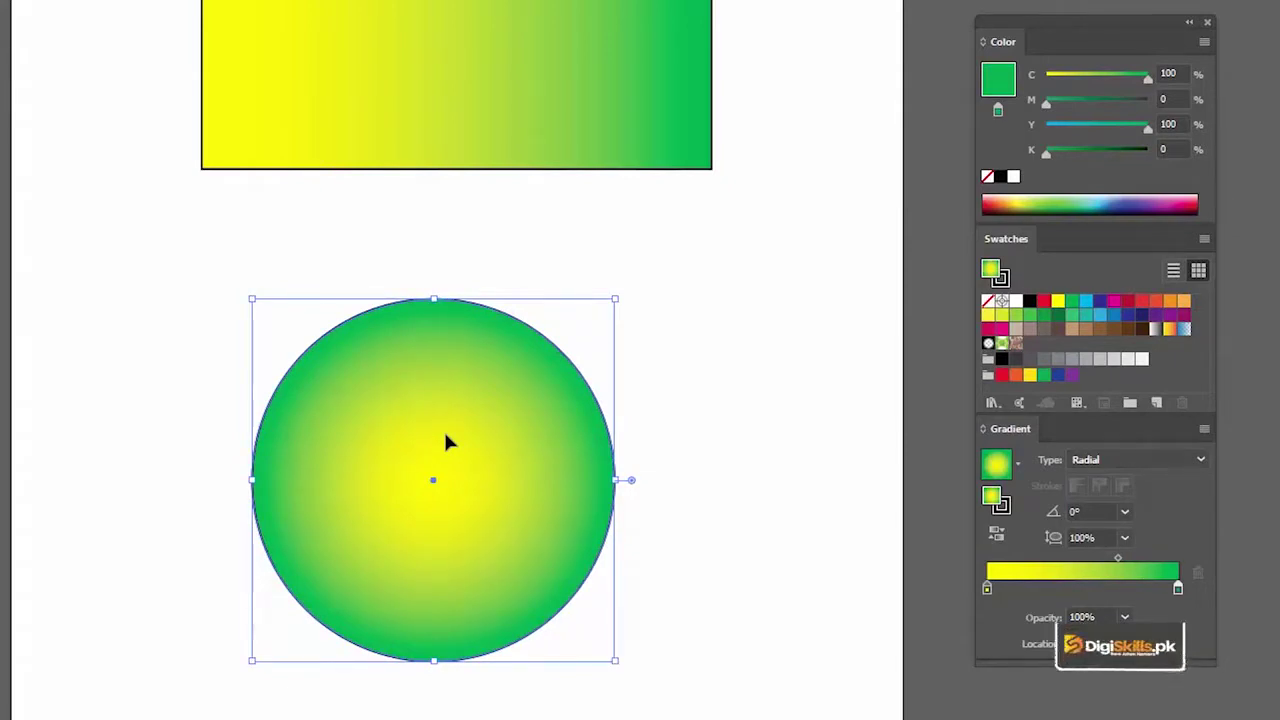
pyautogui.click(445, 265)
pyautogui.click(500, 452)
# - Adjust the radial stops and midpoint so the yellow centre fades to green at the edge
pyautogui.moveTo(1178, 591); pyautogui.dragTo(1117, 598)
pyautogui.moveTo(987, 591)
pyautogui.mouseDown()
pyautogui.moveTo(1018, 591)
pyautogui.moveTo(966, 597)
pyautogui.mouseUp()
pyautogui.moveTo(1118, 595); pyautogui.dragTo(1211, 594)
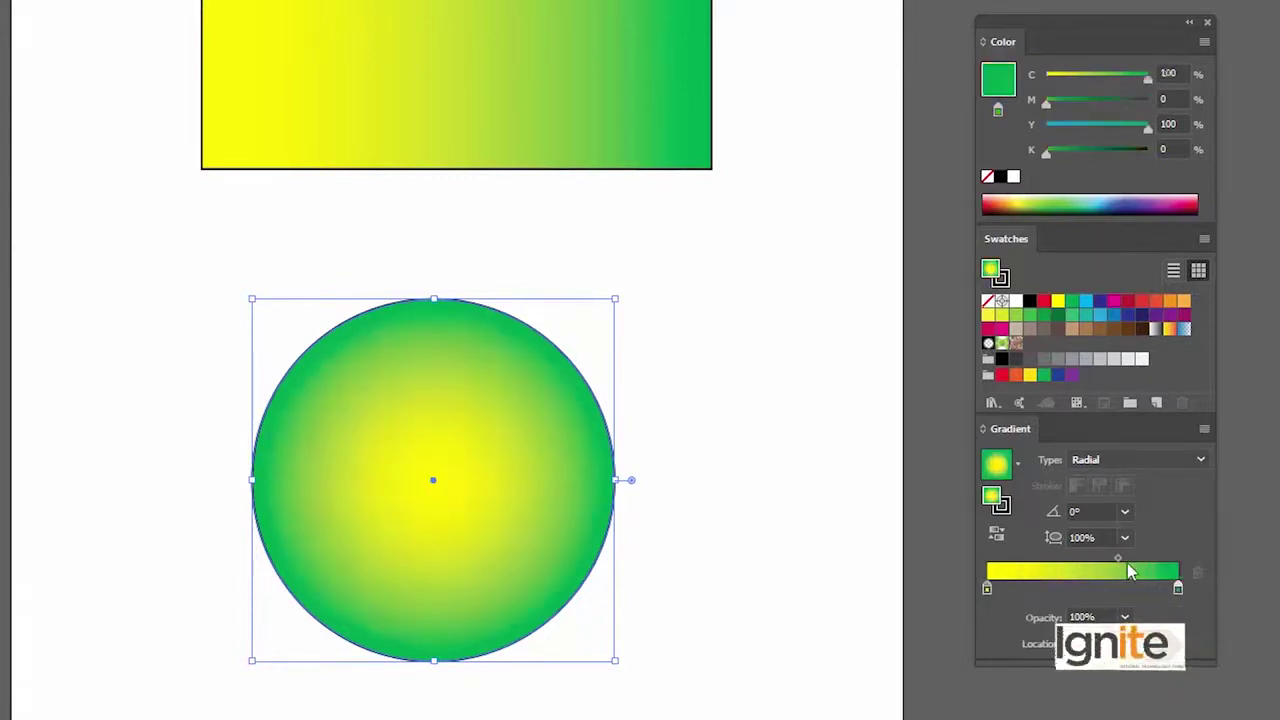
pyautogui.moveTo(1119, 562)
pyautogui.mouseDown()
pyautogui.moveTo(1083, 561)
pyautogui.moveTo(1099, 566)
pyautogui.mouseUp()
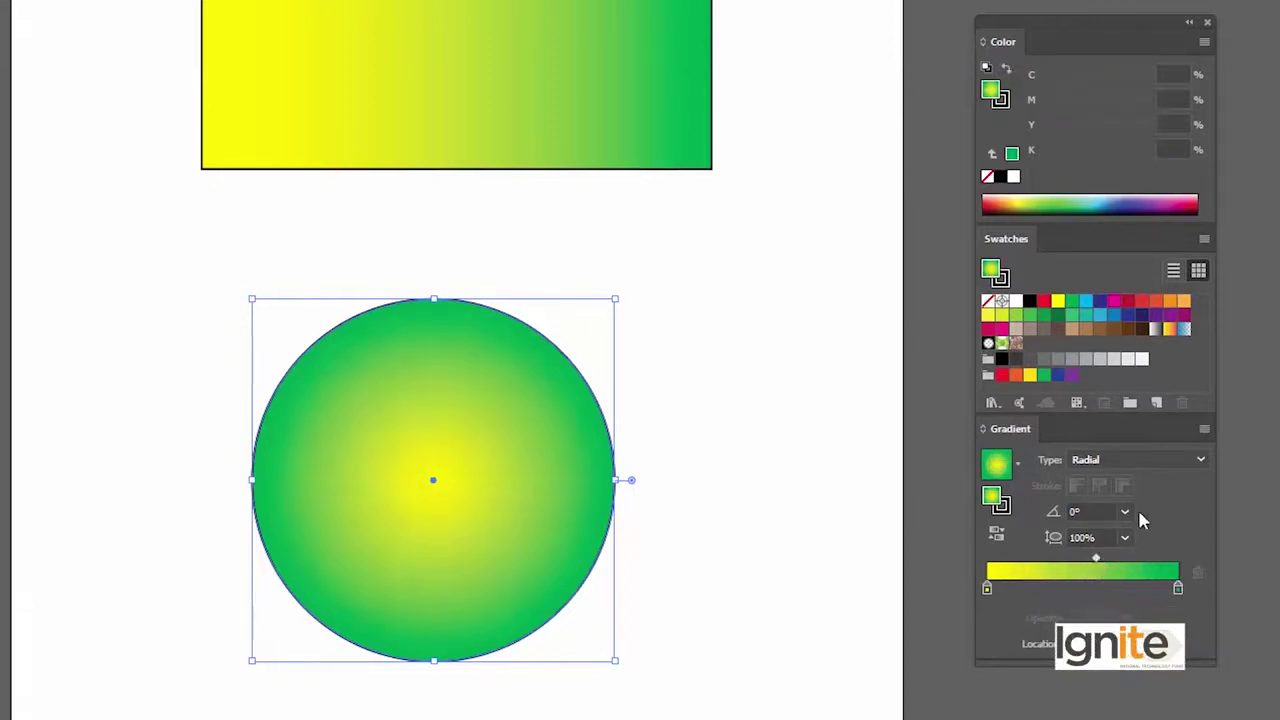
pyautogui.click(1123, 515)
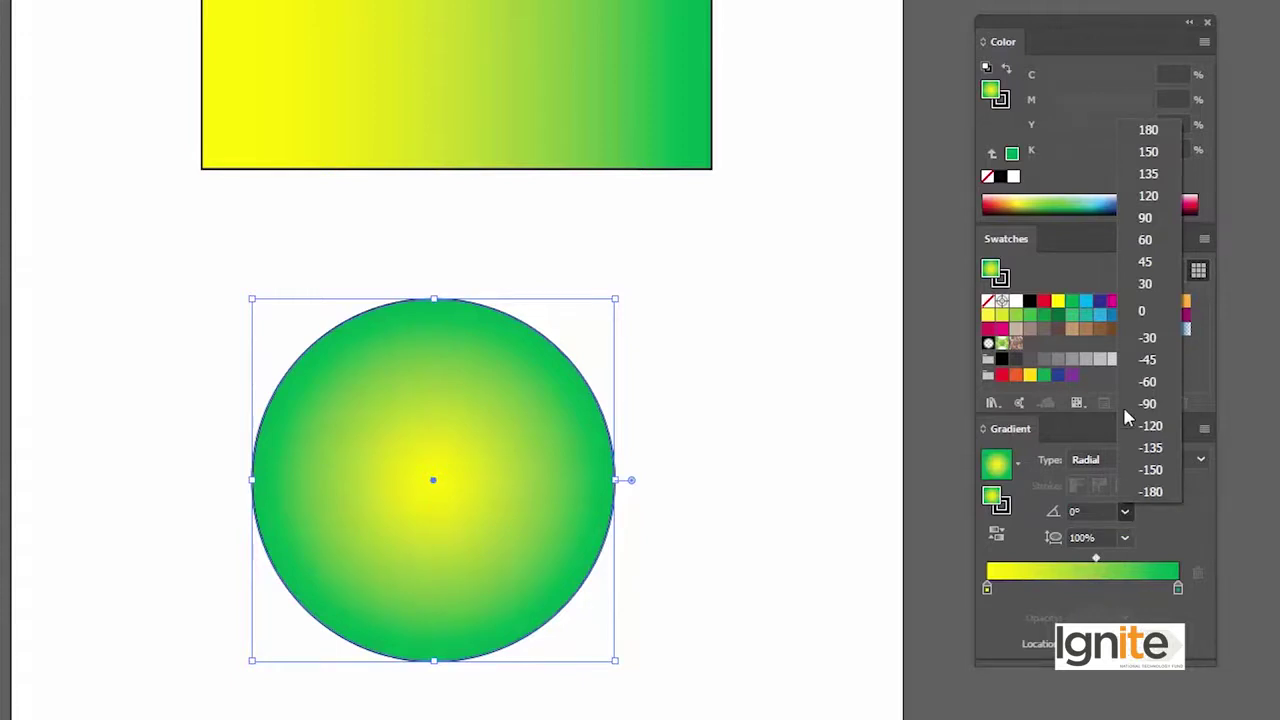
pyautogui.click(1142, 404)
pyautogui.click(1126, 541)
pyautogui.click(1148, 622)
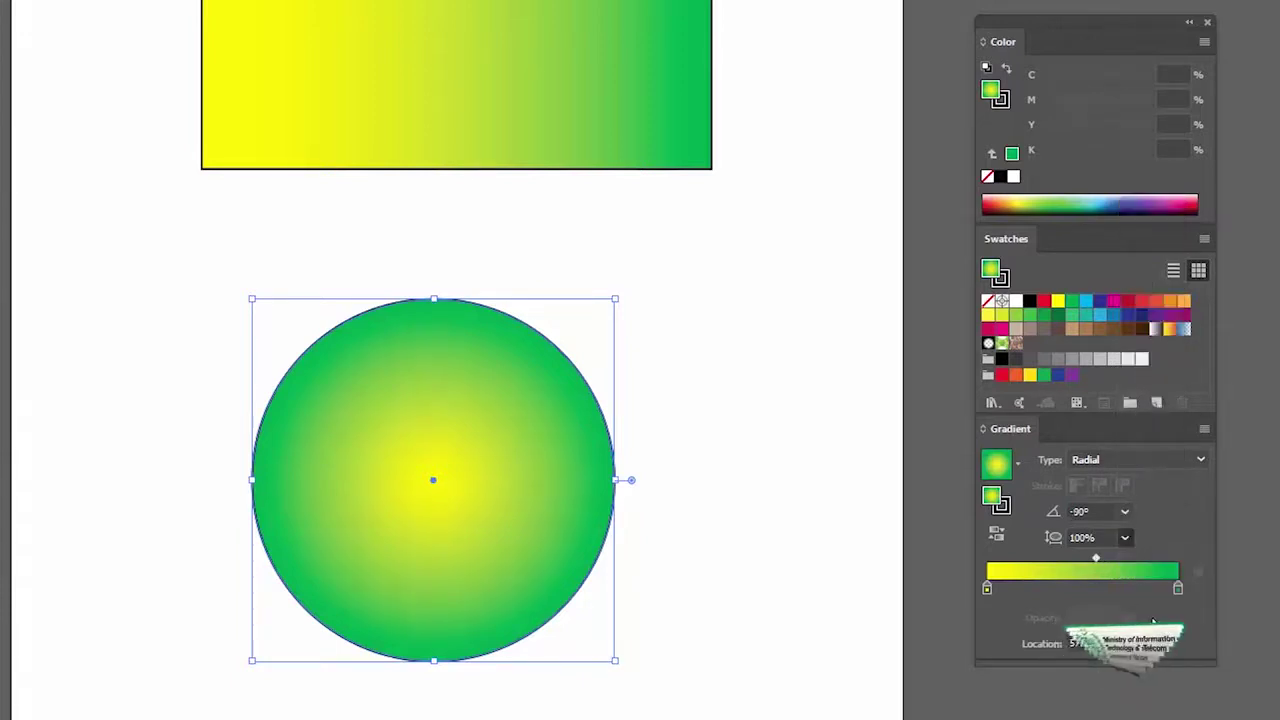
pyautogui.click(1126, 541)
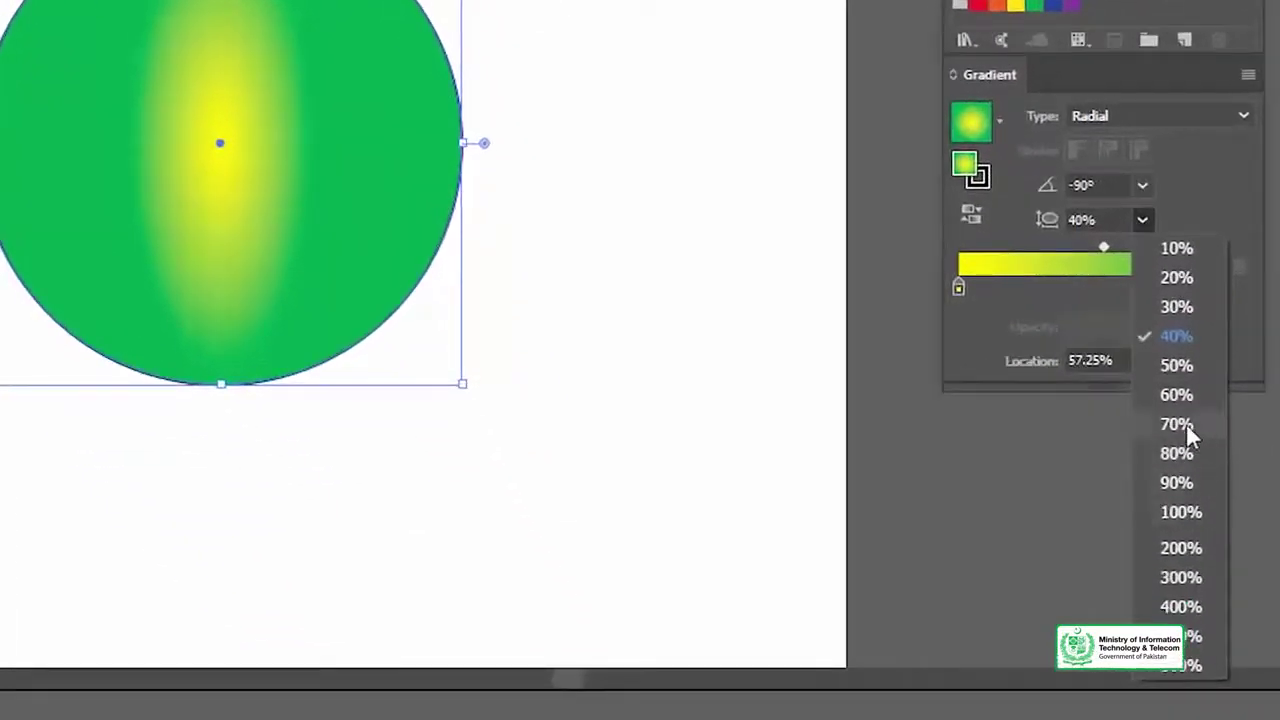
pyautogui.click(1176, 365)
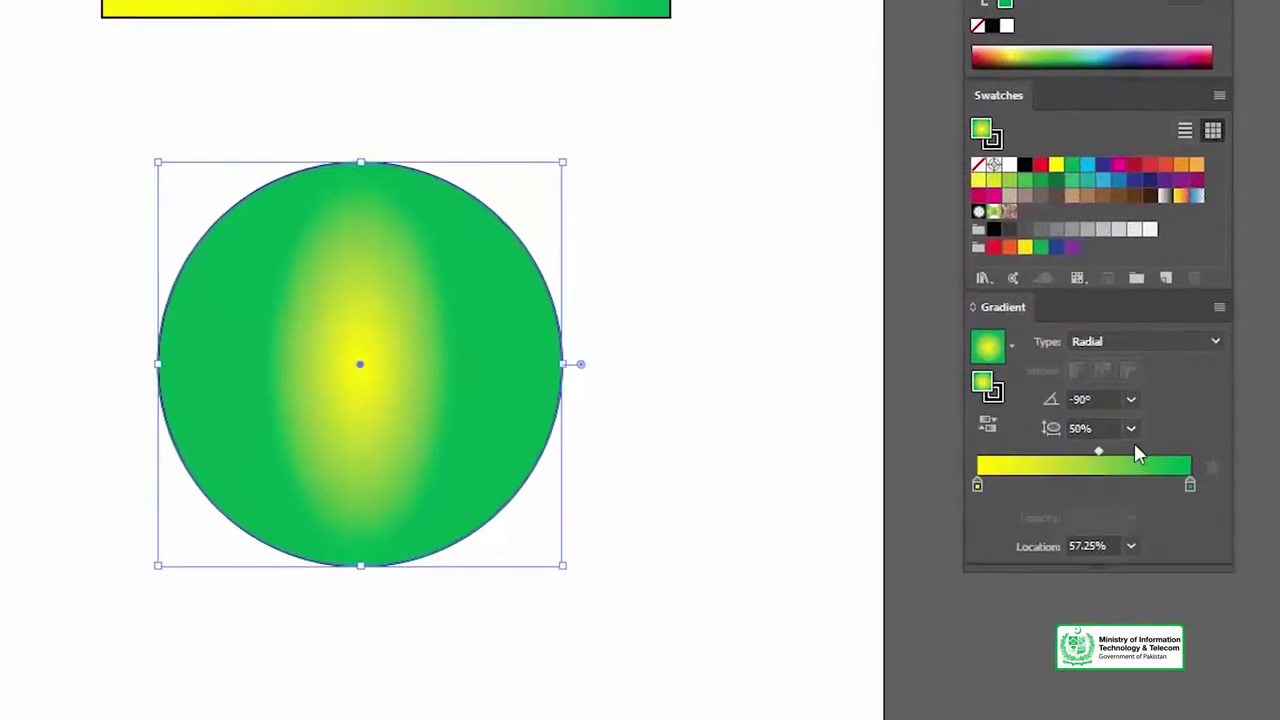
pyautogui.click(1126, 541)
pyautogui.click(1142, 560)
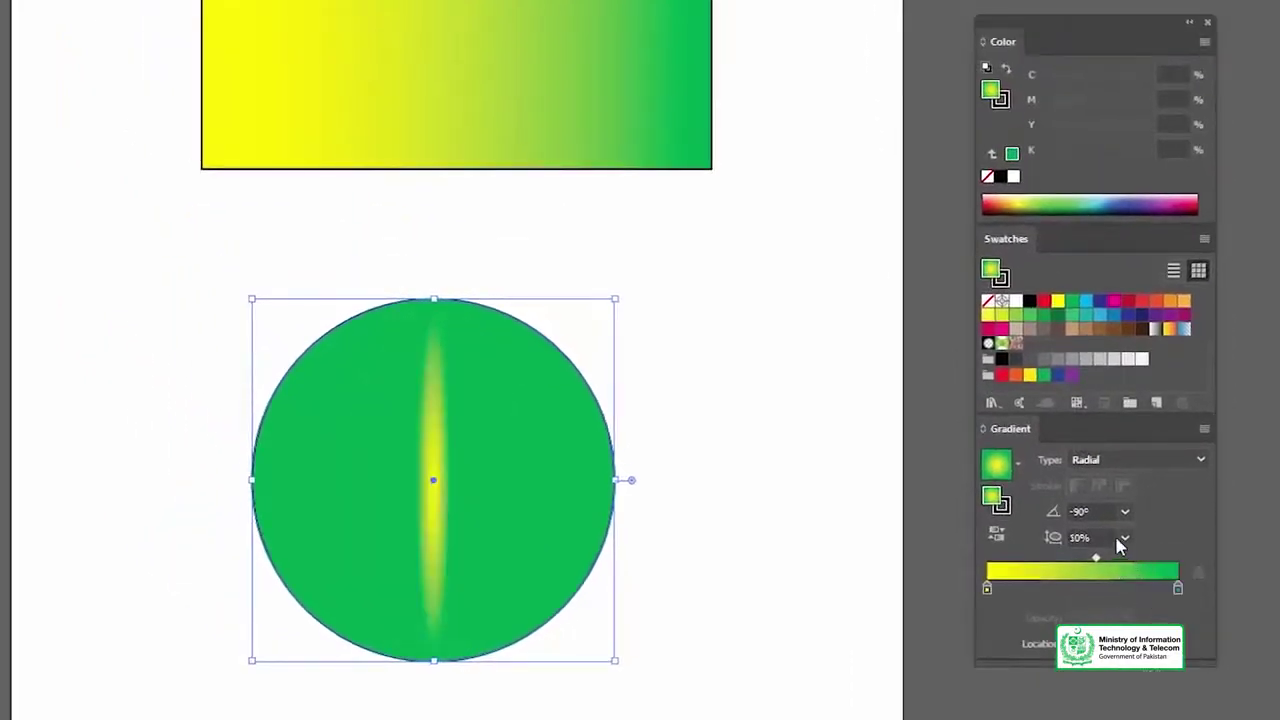
pyautogui.click(1124, 538)
pyautogui.click(1124, 632)
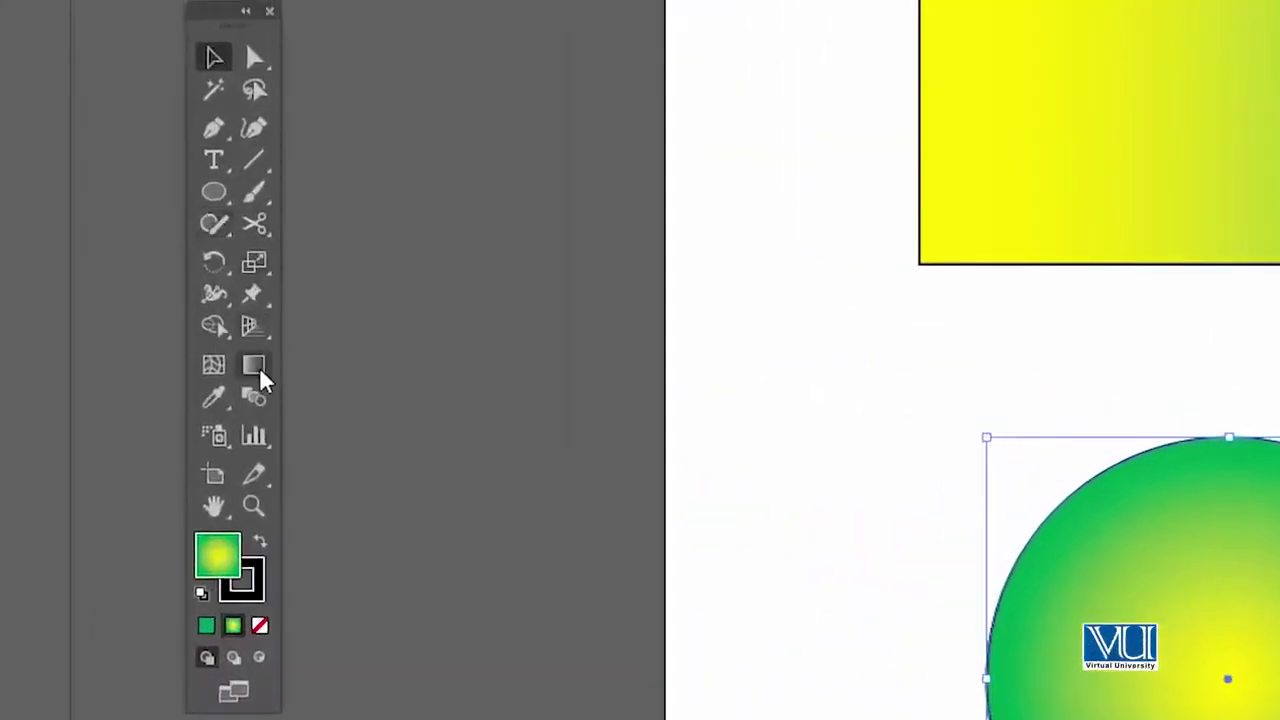
# - With the Gradient tool, move the midpoint and green end, then stretch the gradient past the rectangle's right edge
pyautogui.click(705, 215)
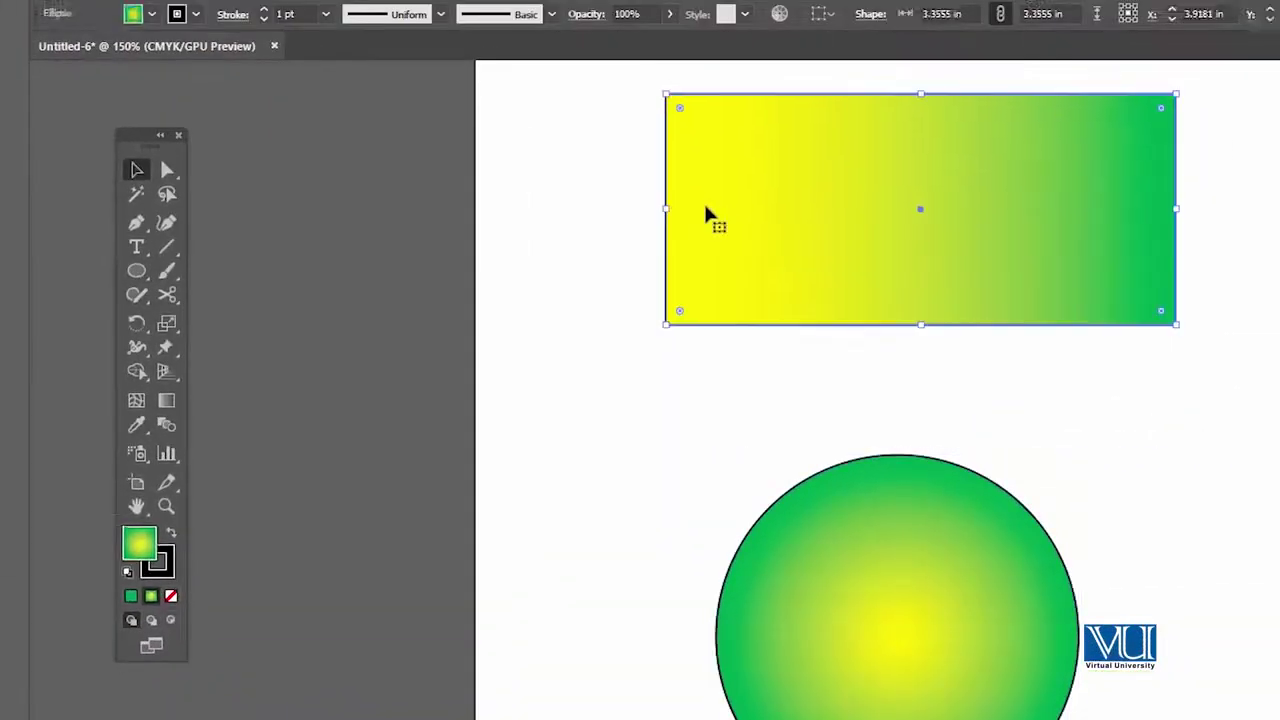
pyautogui.click(168, 402)
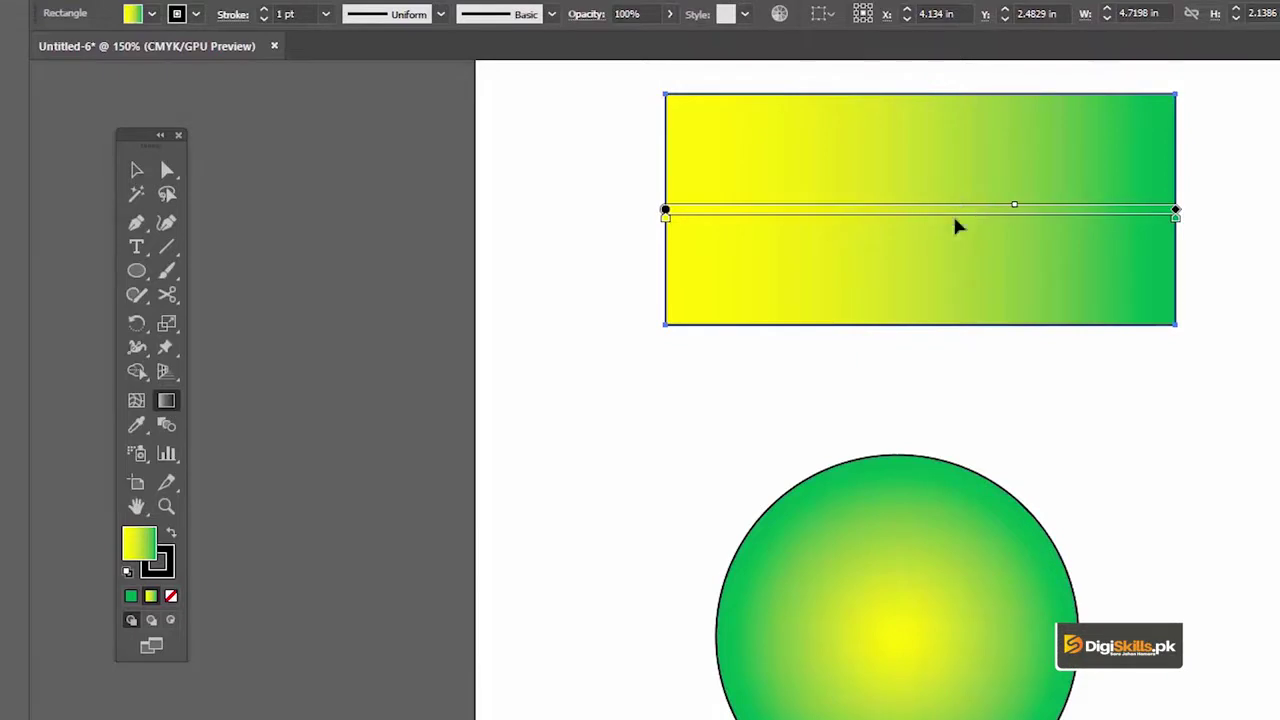
pyautogui.moveTo(1015, 211)
pyautogui.moveTo(1016, 210)
pyautogui.mouseDown()
pyautogui.moveTo(884, 206)
pyautogui.moveTo(937, 210)
pyautogui.mouseUp()
pyautogui.moveTo(1176, 210); pyautogui.dragTo(986, 210)
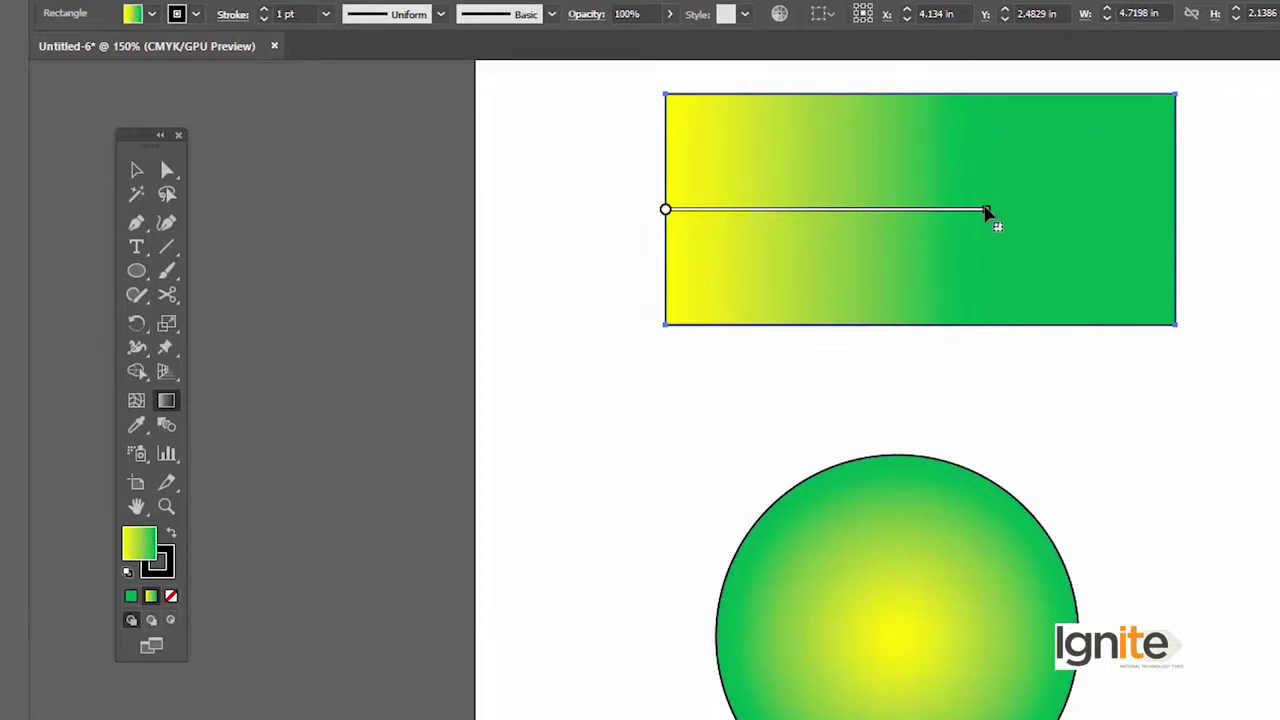
pyautogui.moveTo(1072, 212)
pyautogui.mouseDown()
pyautogui.moveTo(872, 163)
pyautogui.moveTo(935, 167)
pyautogui.mouseUp()
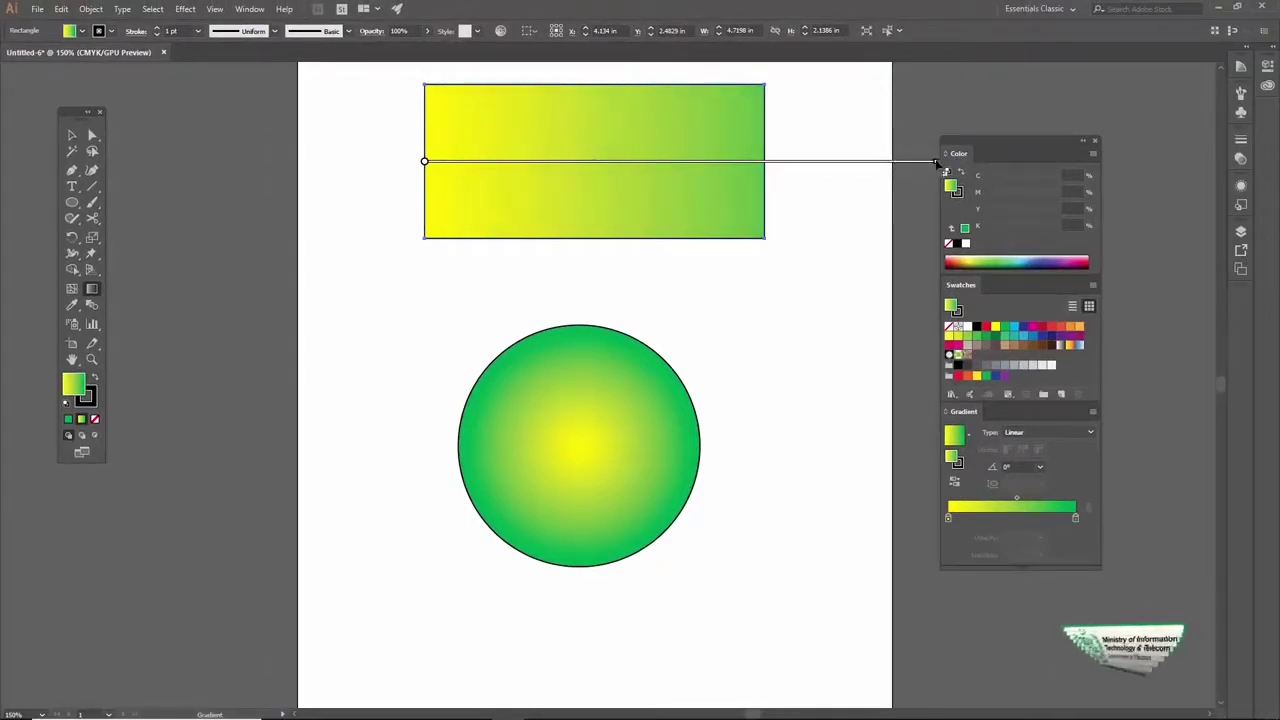
# - Drag the rectangle's gradient to 116.6°, running green top-left to yellow bottom-right
pyautogui.press('v')
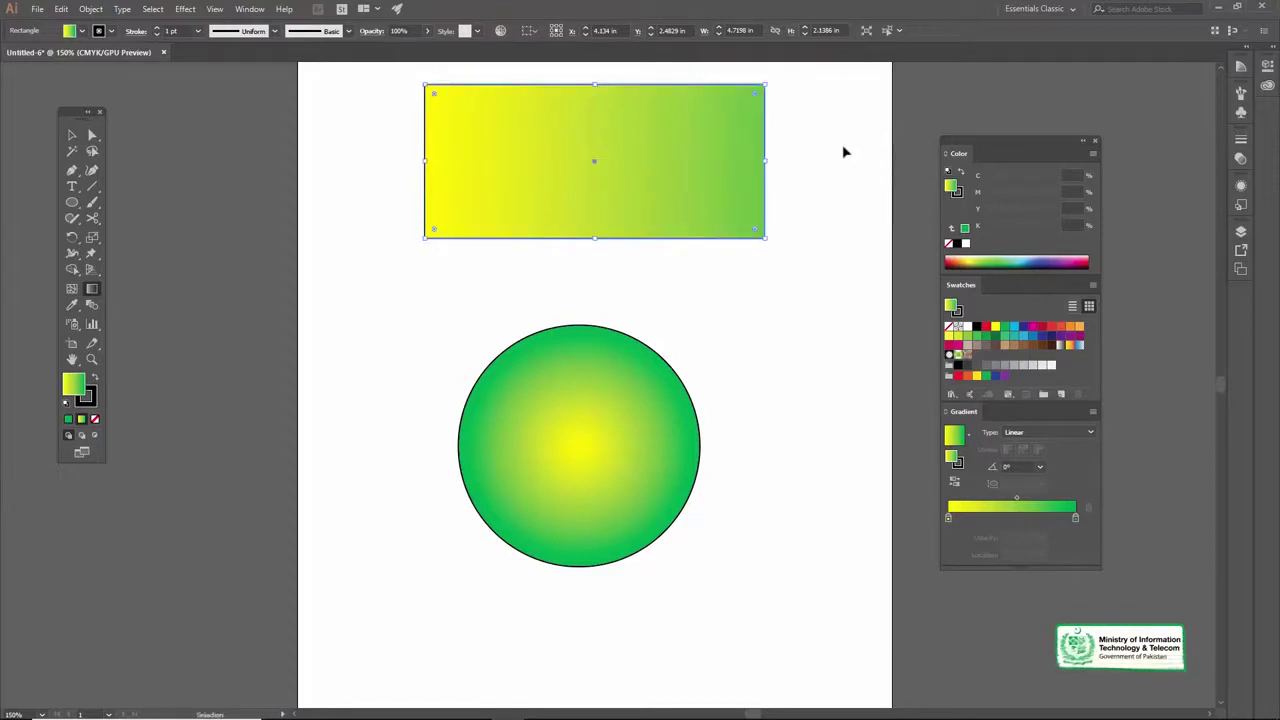
pyautogui.press('g')
pyautogui.moveTo(925, 163); pyautogui.dragTo(766, 170)
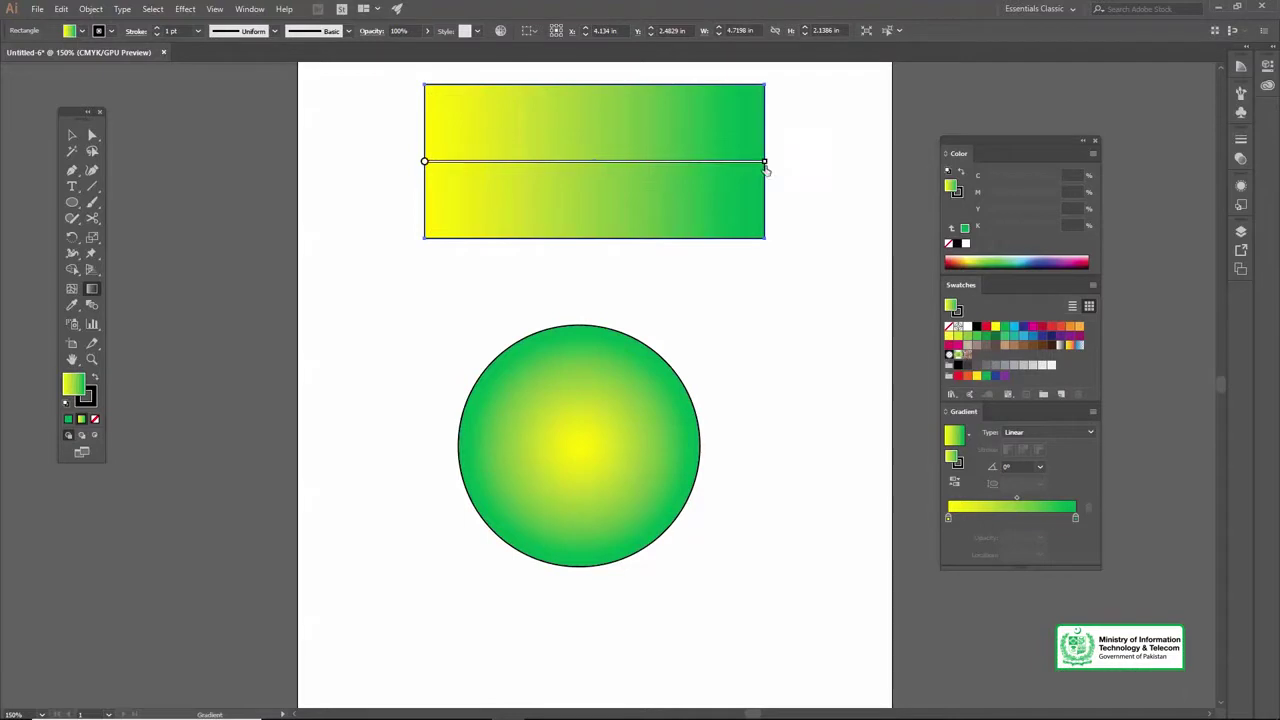
pyautogui.moveTo(316, 141)
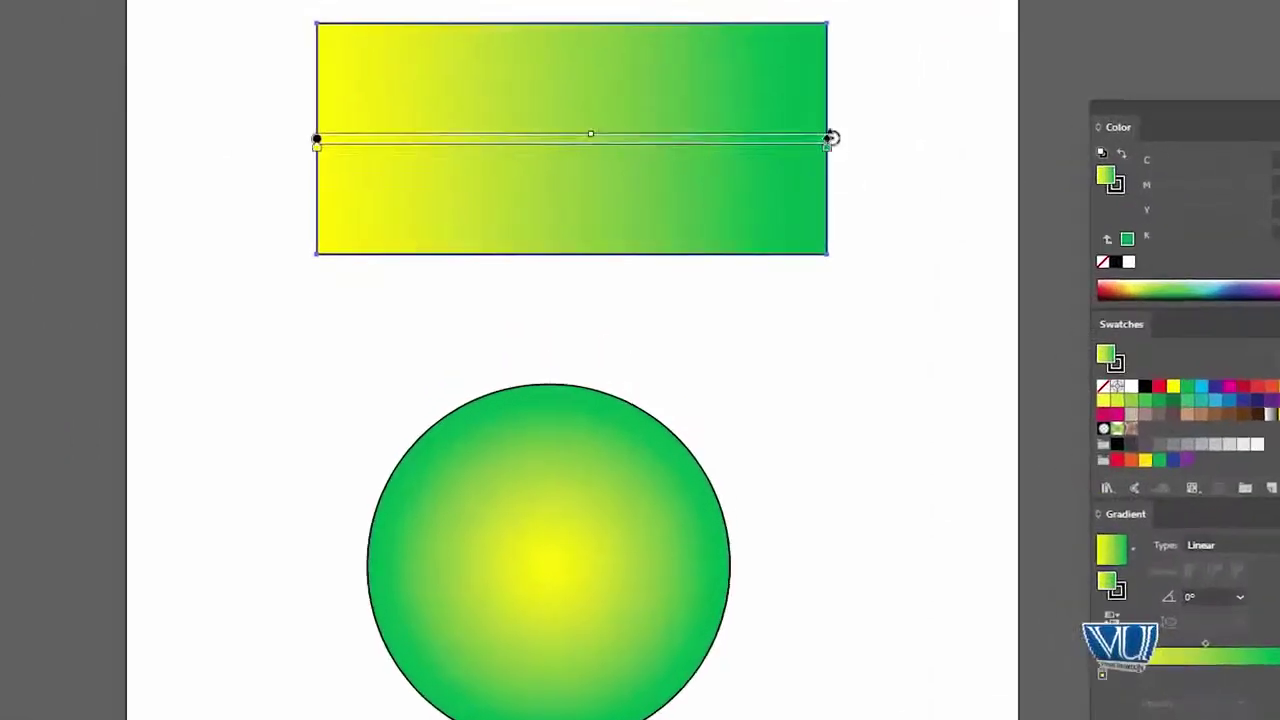
pyautogui.moveTo(837, 137)
pyautogui.mouseDown()
pyautogui.moveTo(760, 36)
pyautogui.moveTo(776, 46)
pyautogui.mouseUp()
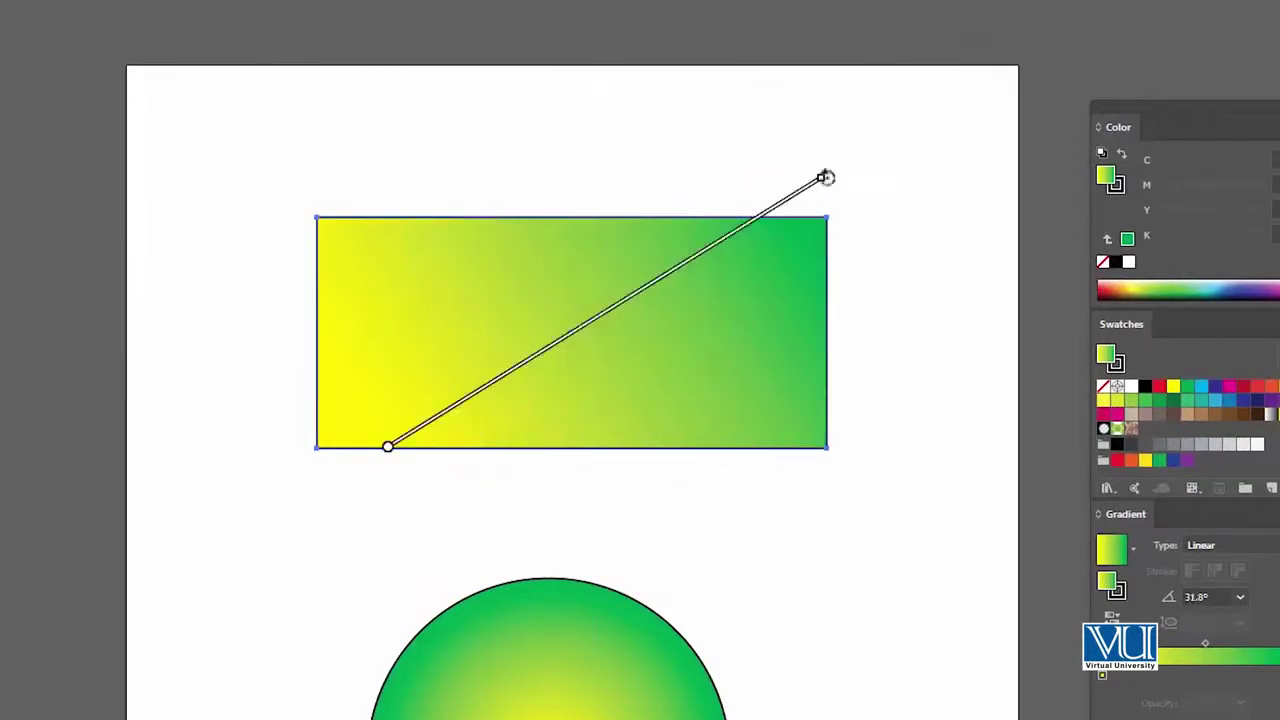
pyautogui.moveTo(825, 177); pyautogui.dragTo(606, 71)
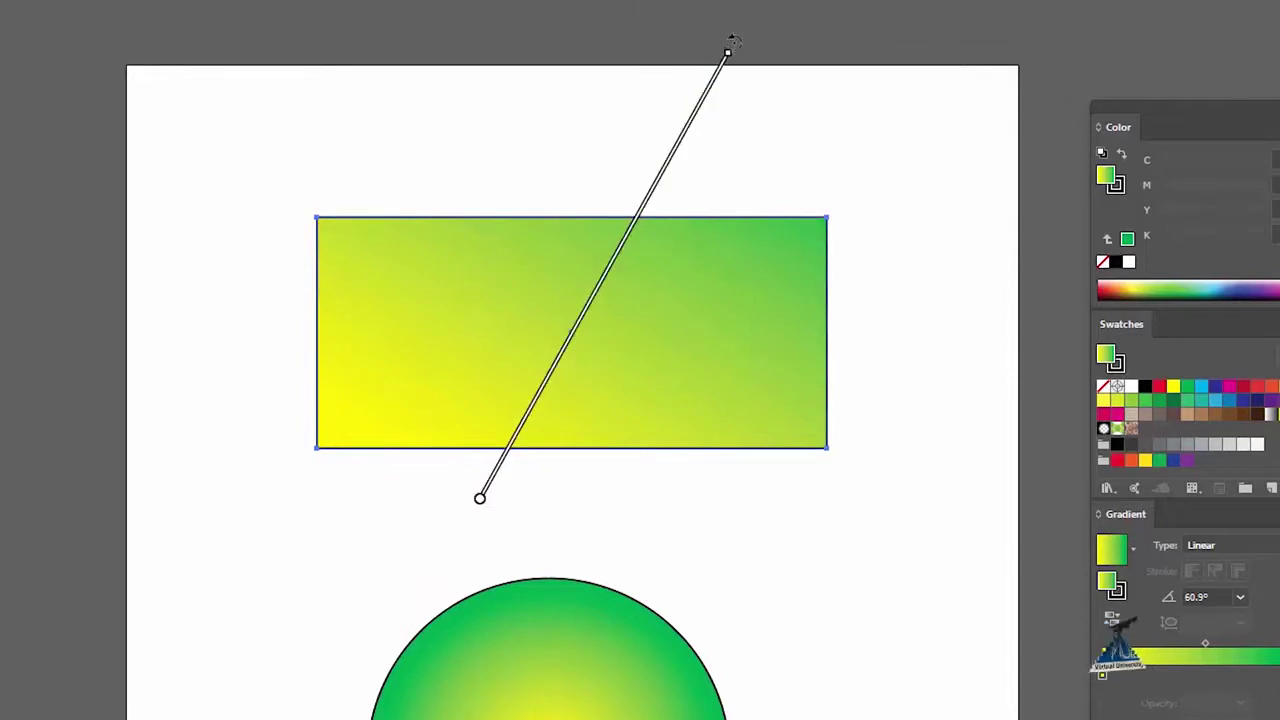
pyautogui.moveTo(732, 41); pyautogui.dragTo(234, 49)
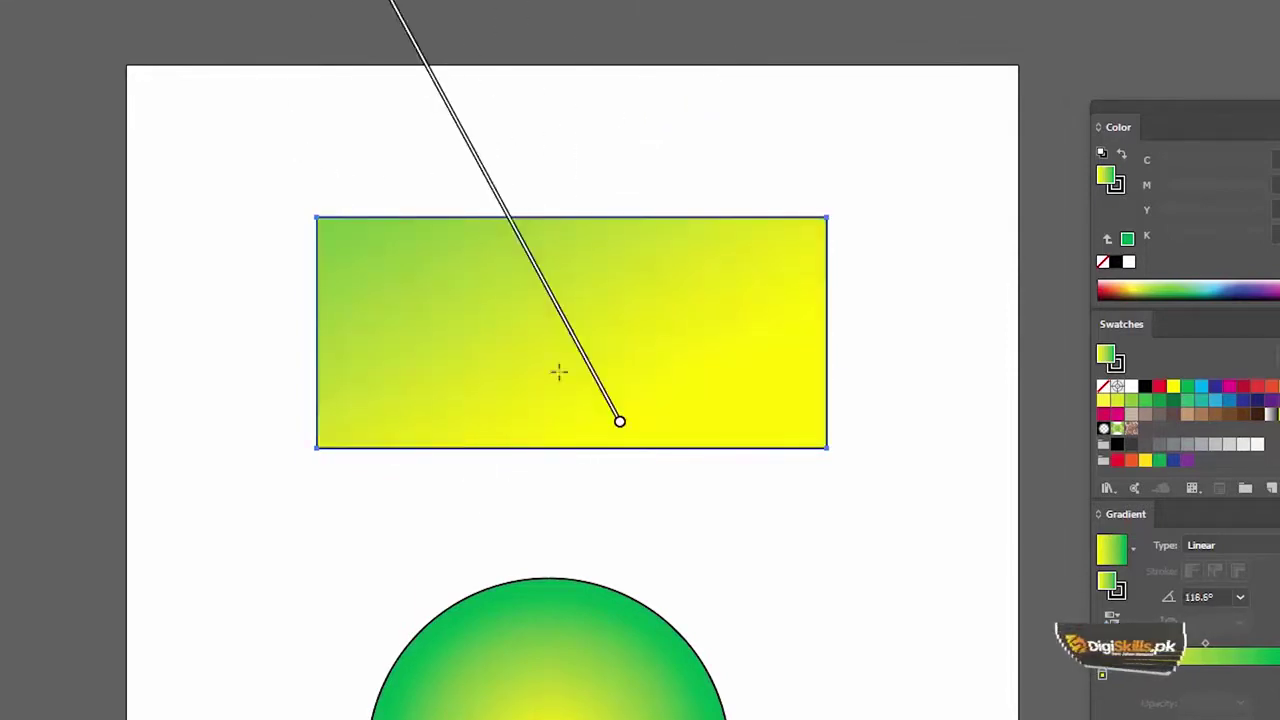
pyautogui.press('v')
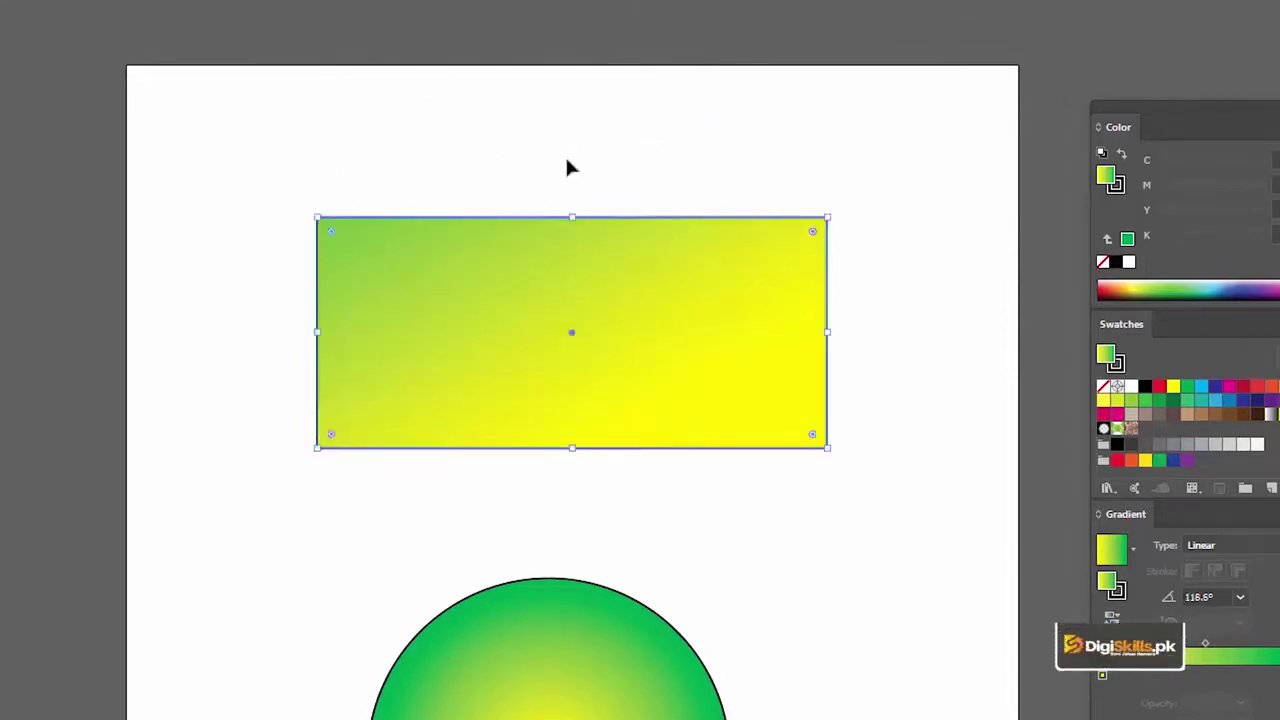
pyautogui.scroll(-5, 565, 154)
# - Move the circle's radial gradient centre upward and rotate it toward the upper left
pyautogui.click(506, 409)
pyautogui.press('g')
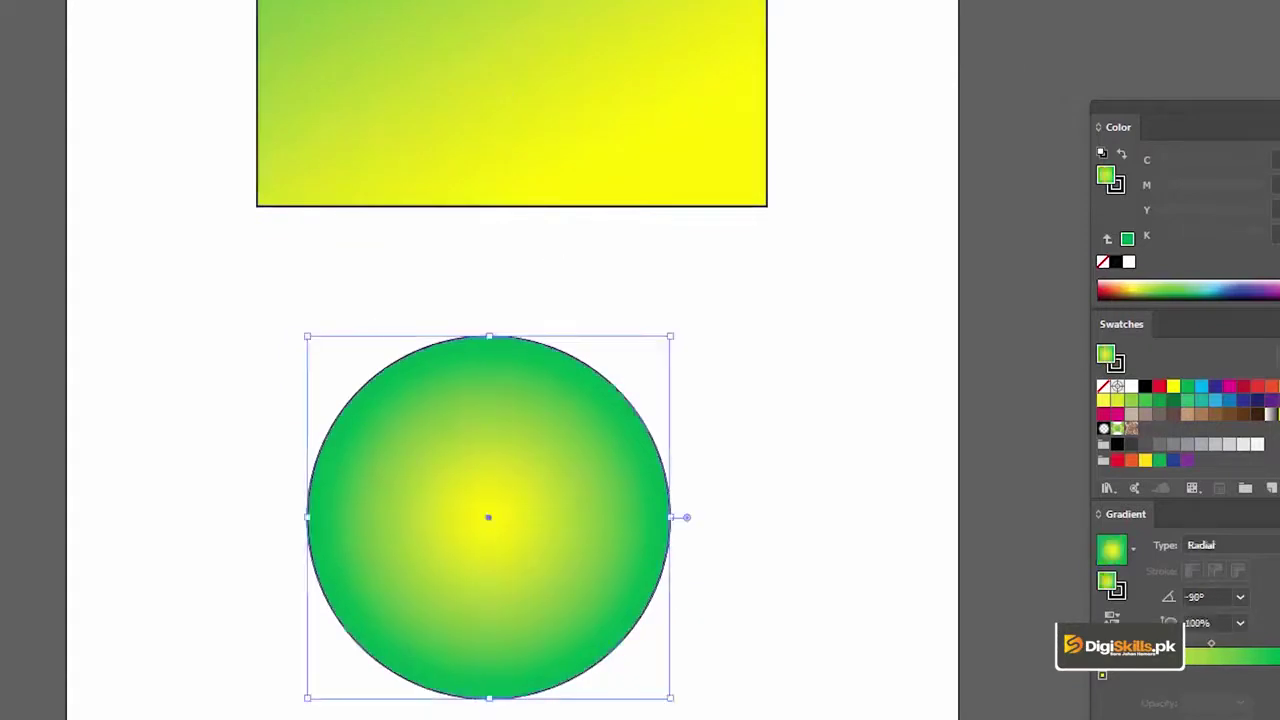
pyautogui.press('g')
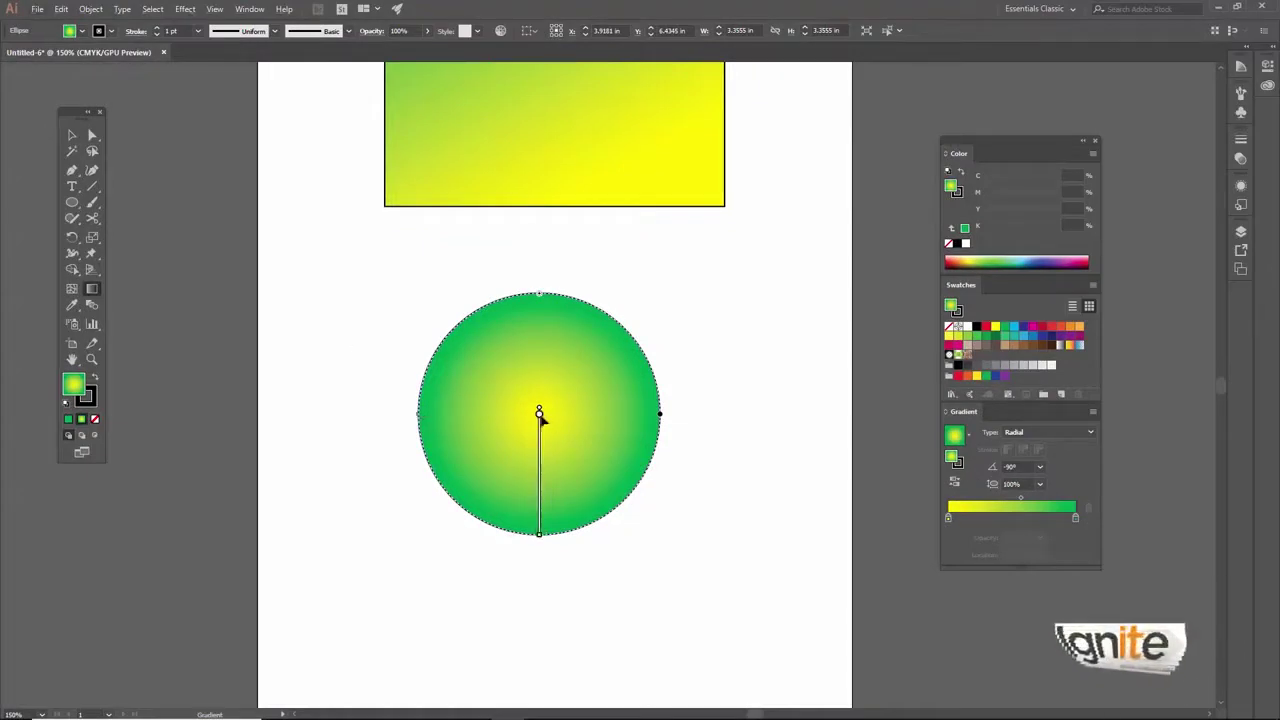
pyautogui.moveTo(540, 414)
pyautogui.mouseDown()
pyautogui.moveTo(539, 449)
pyautogui.moveTo(524, 355)
pyautogui.mouseUp()
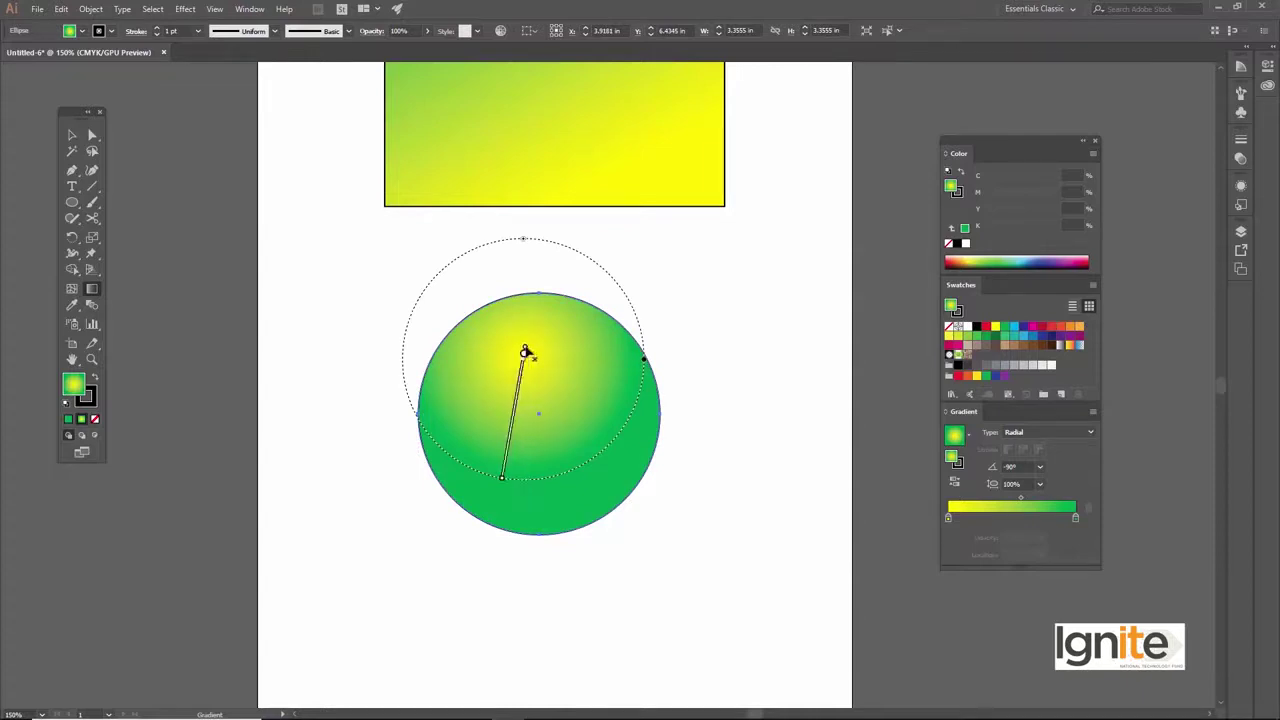
pyautogui.moveTo(535, 357); pyautogui.dragTo(537, 358)
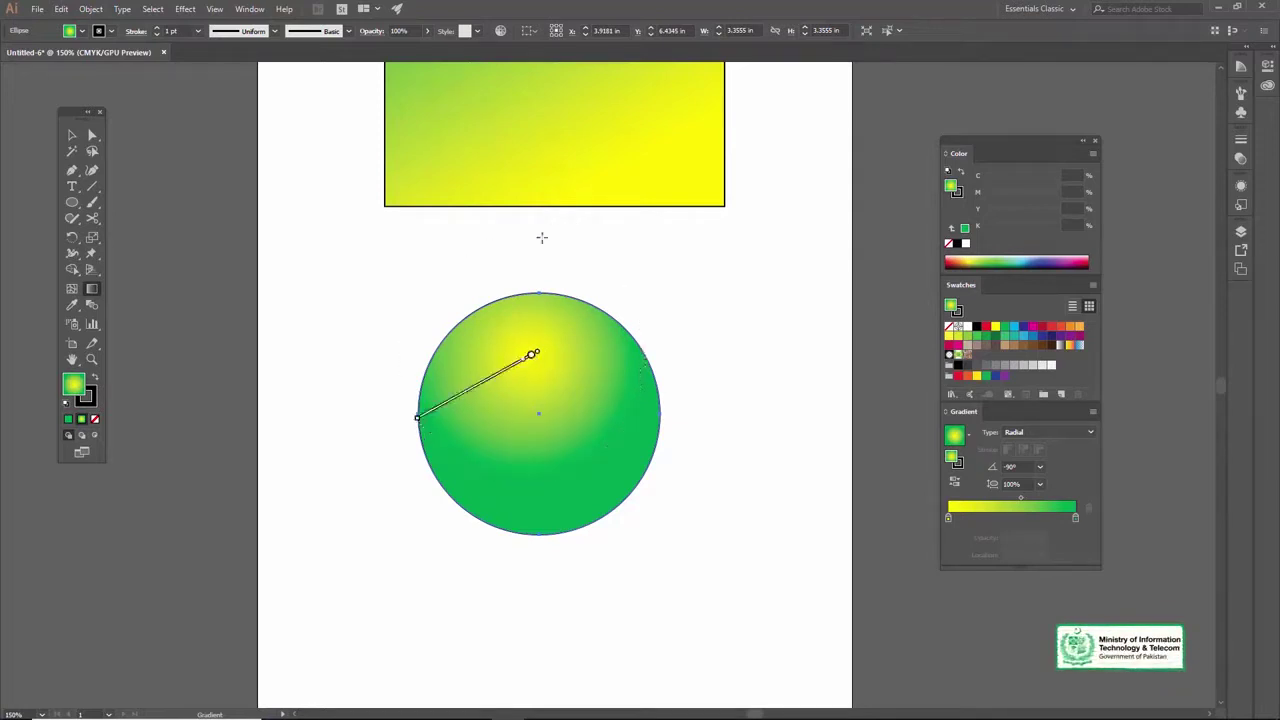
# - Shrink and widen the yellow highlight into a 202.8% oval just above centre
pyautogui.moveTo(524, 243); pyautogui.dragTo(529, 287)
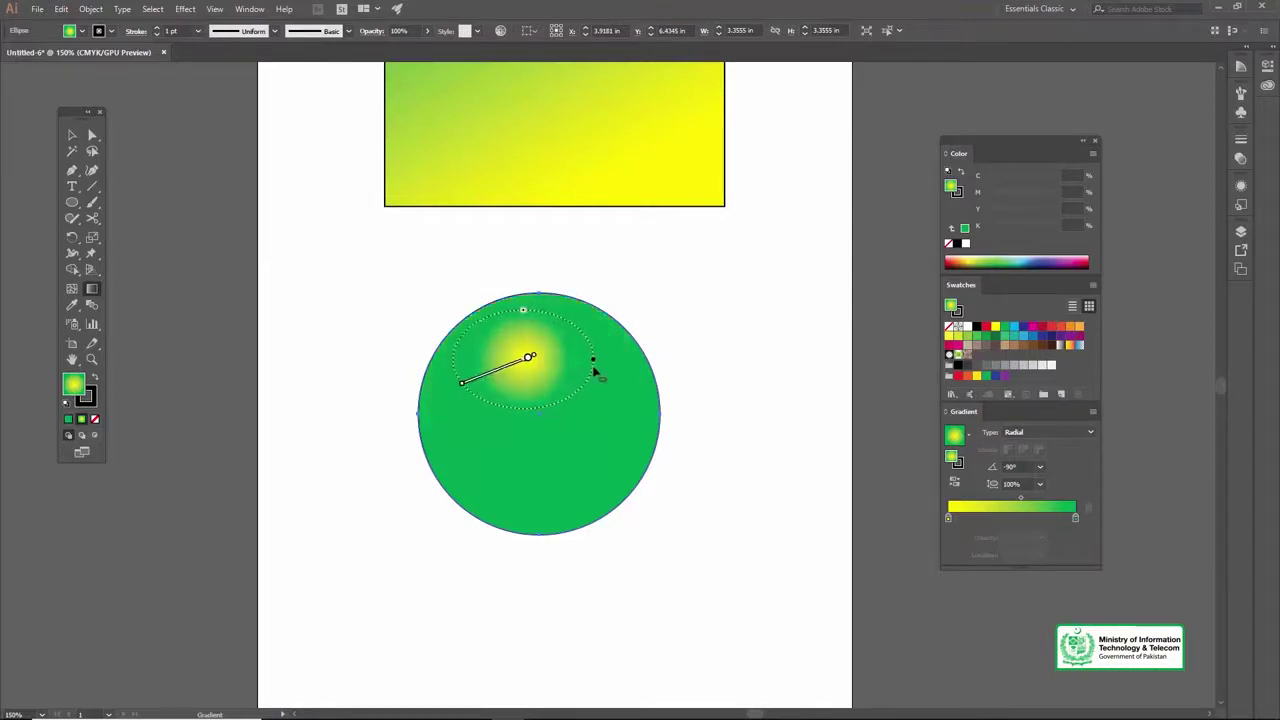
pyautogui.moveTo(594, 371); pyautogui.dragTo(625, 378)
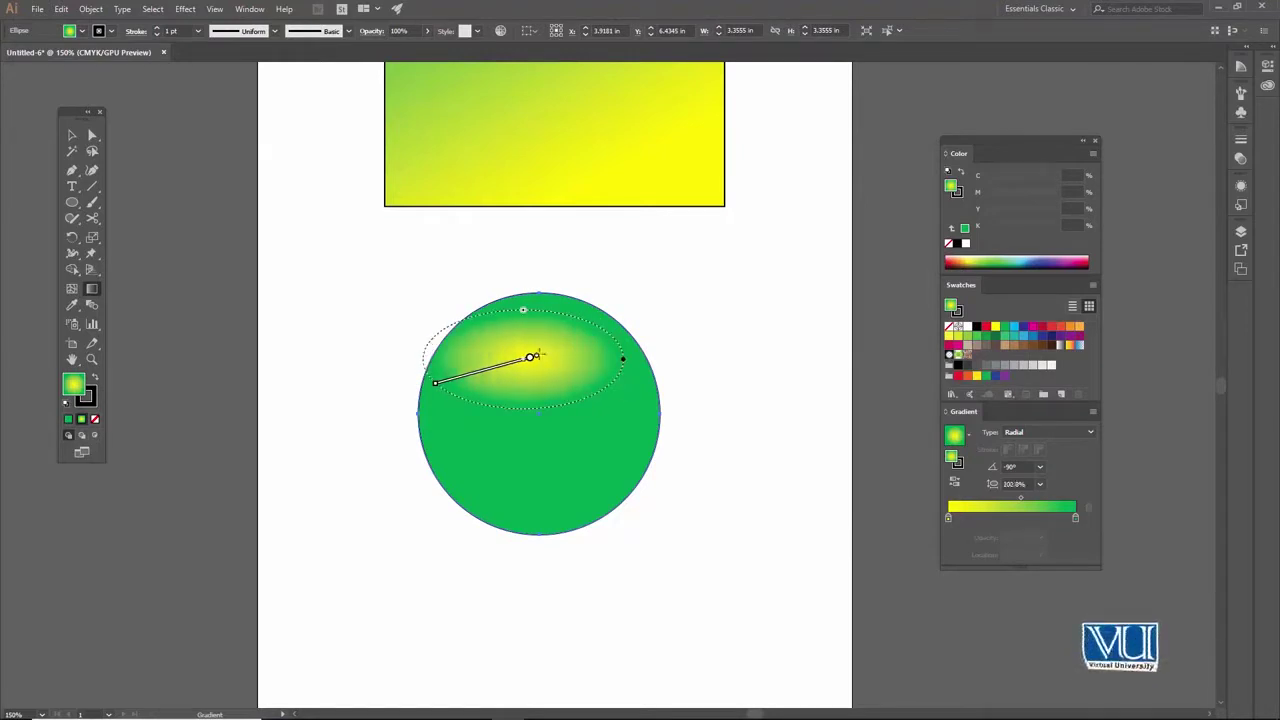
pyautogui.moveTo(533, 359); pyautogui.dragTo(538, 381)
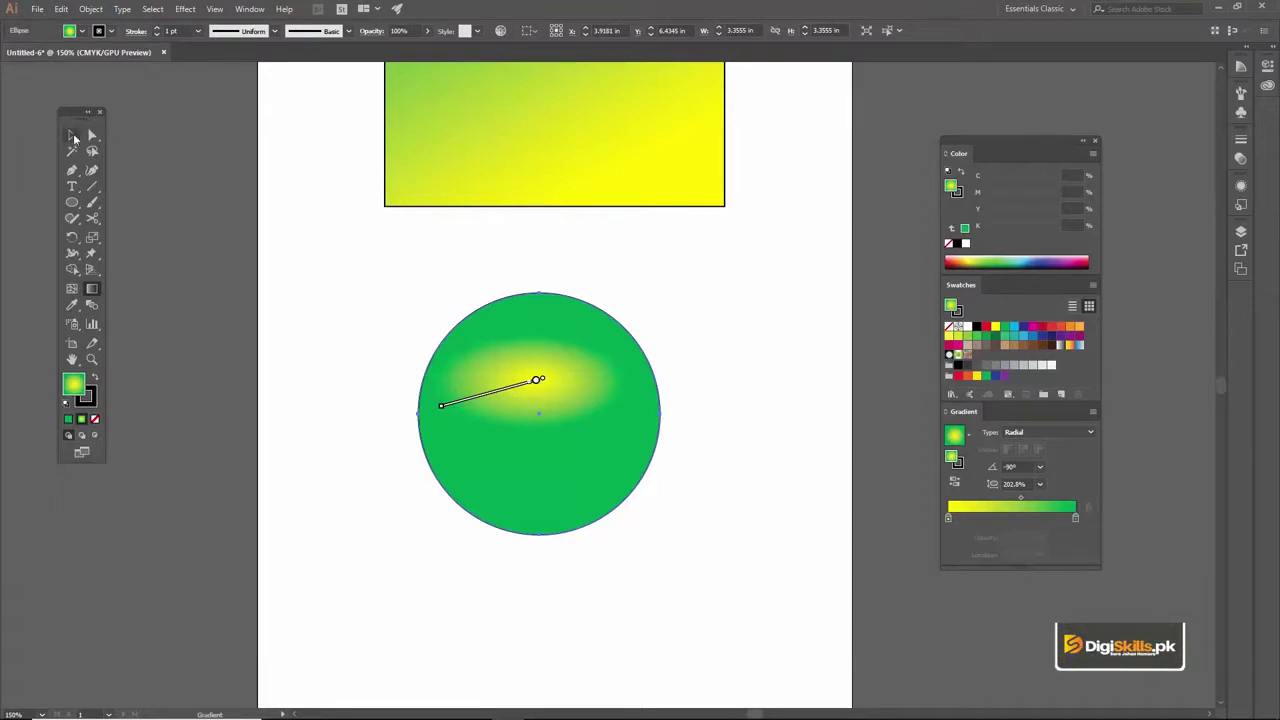
pyautogui.click(72, 135)
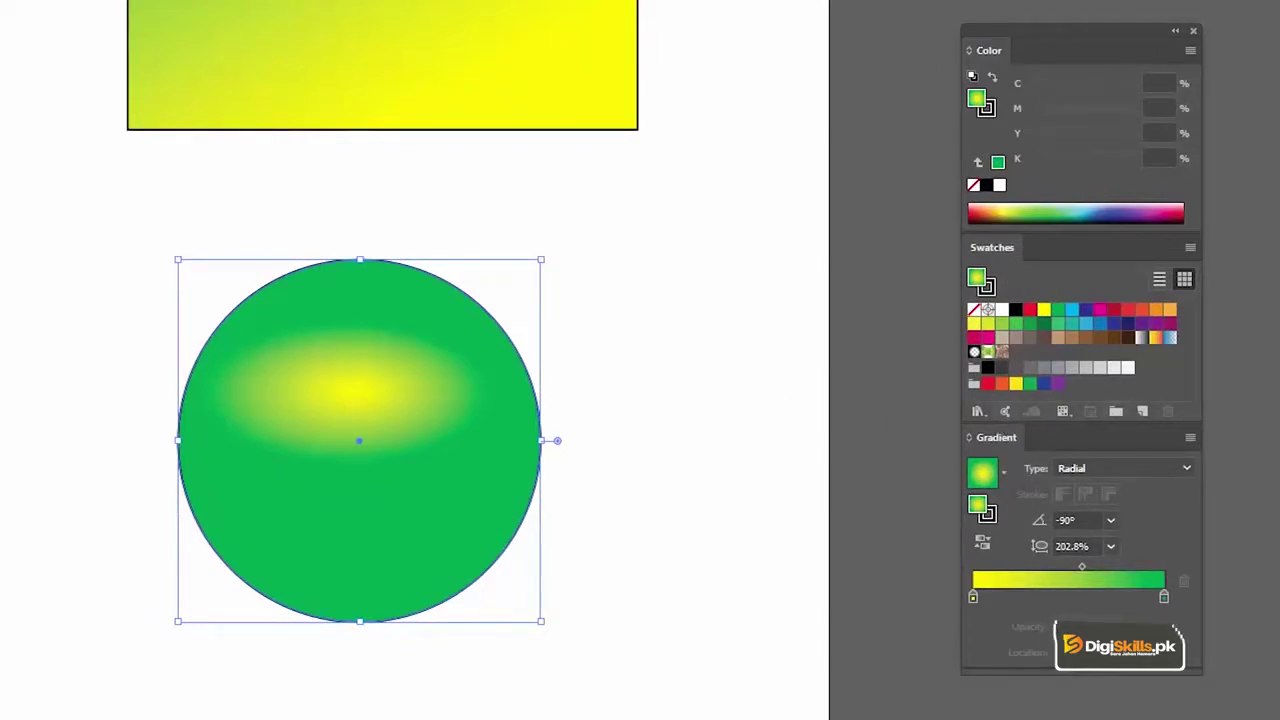
# - Add the circle's gradient as a swatch and save the swatches as library 'Green and Yellow GrAD'
pyautogui.moveTo(951, 349)
pyautogui.mouseDown()
pyautogui.moveTo(1117, 355)
pyautogui.moveTo(1073, 347)
pyautogui.mouseUp()
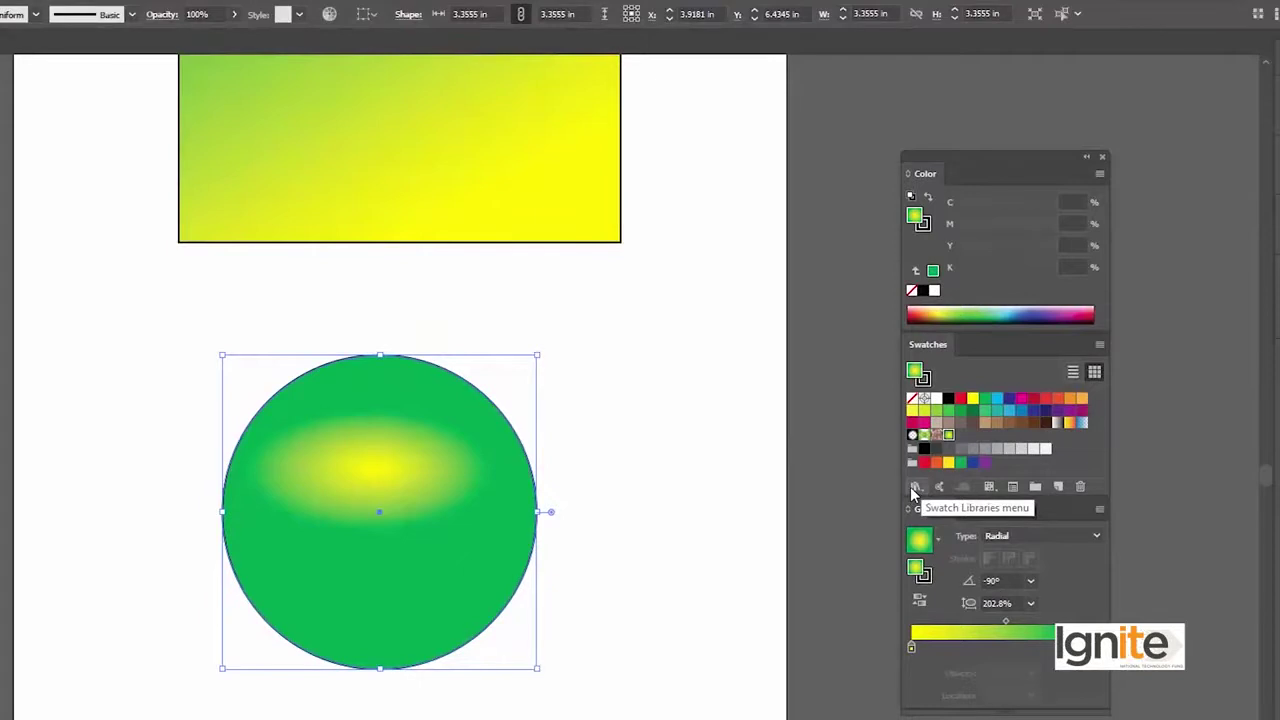
pyautogui.click(910, 486)
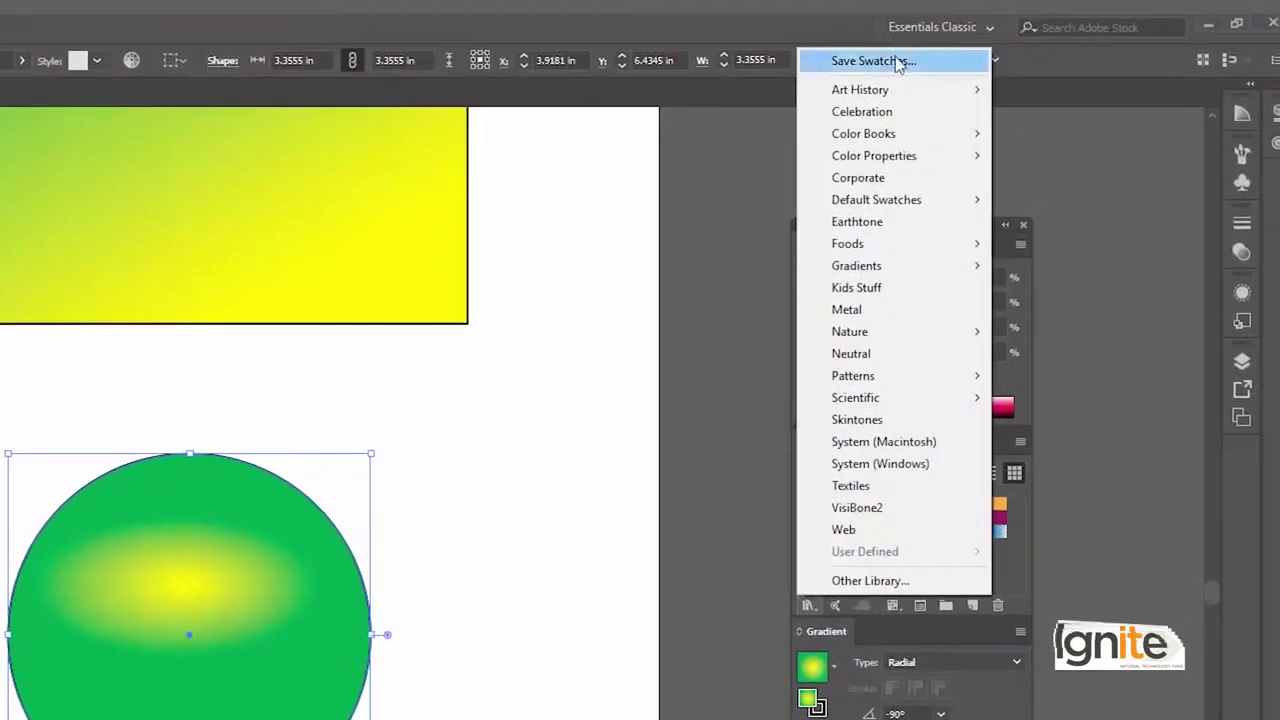
pyautogui.click(898, 62)
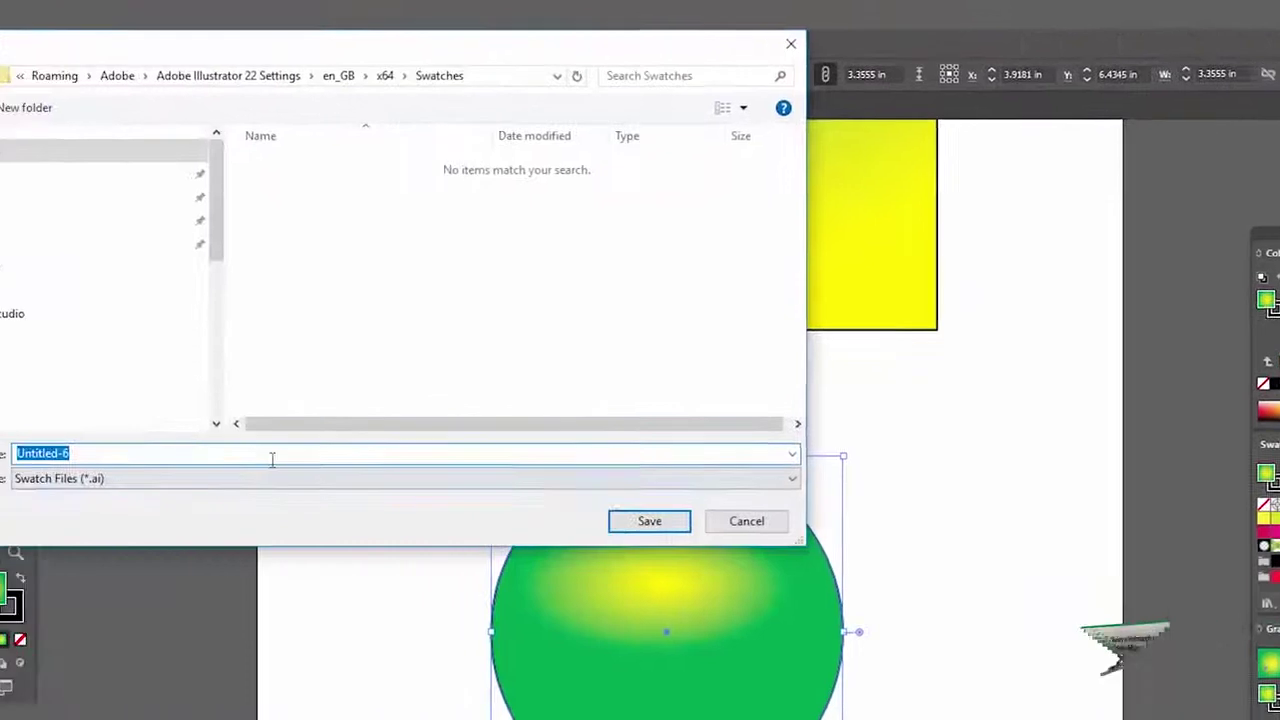
pyautogui.click(457, 454)
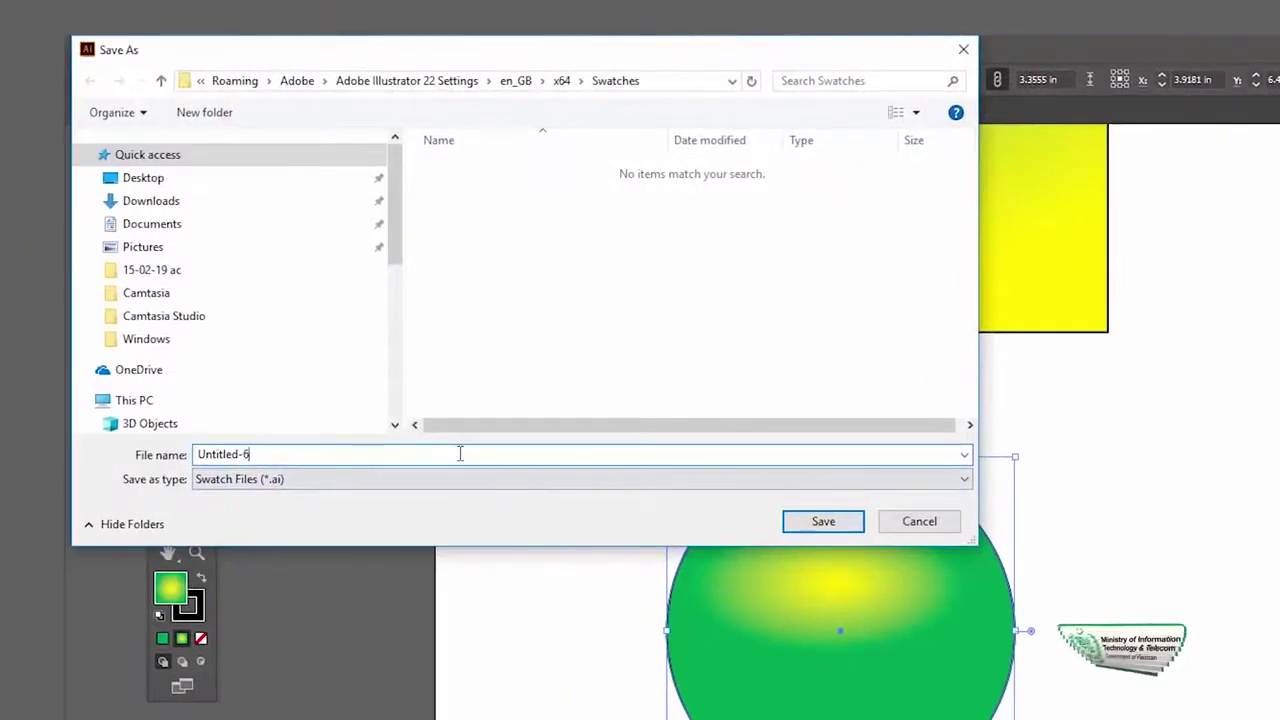
pyautogui.moveTo(437, 454); pyautogui.dragTo(194, 451)
pyautogui.write('Green and')
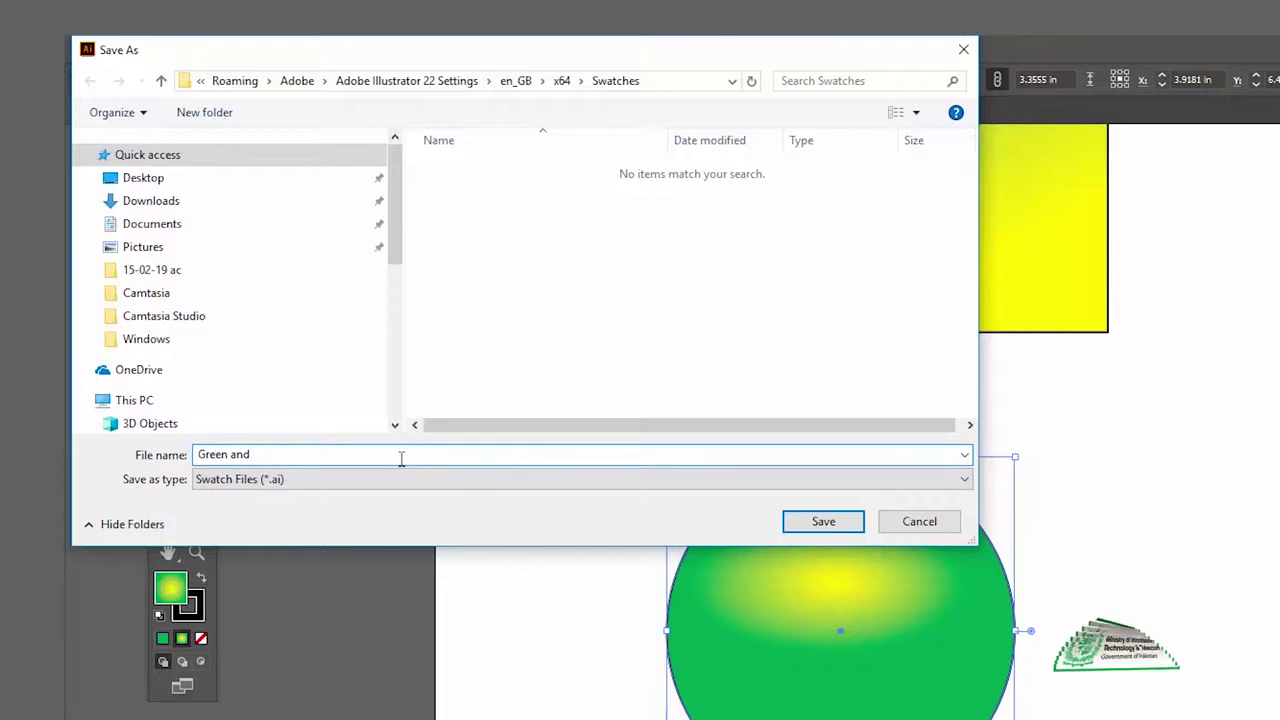
pyautogui.write('Yellow GrAD')
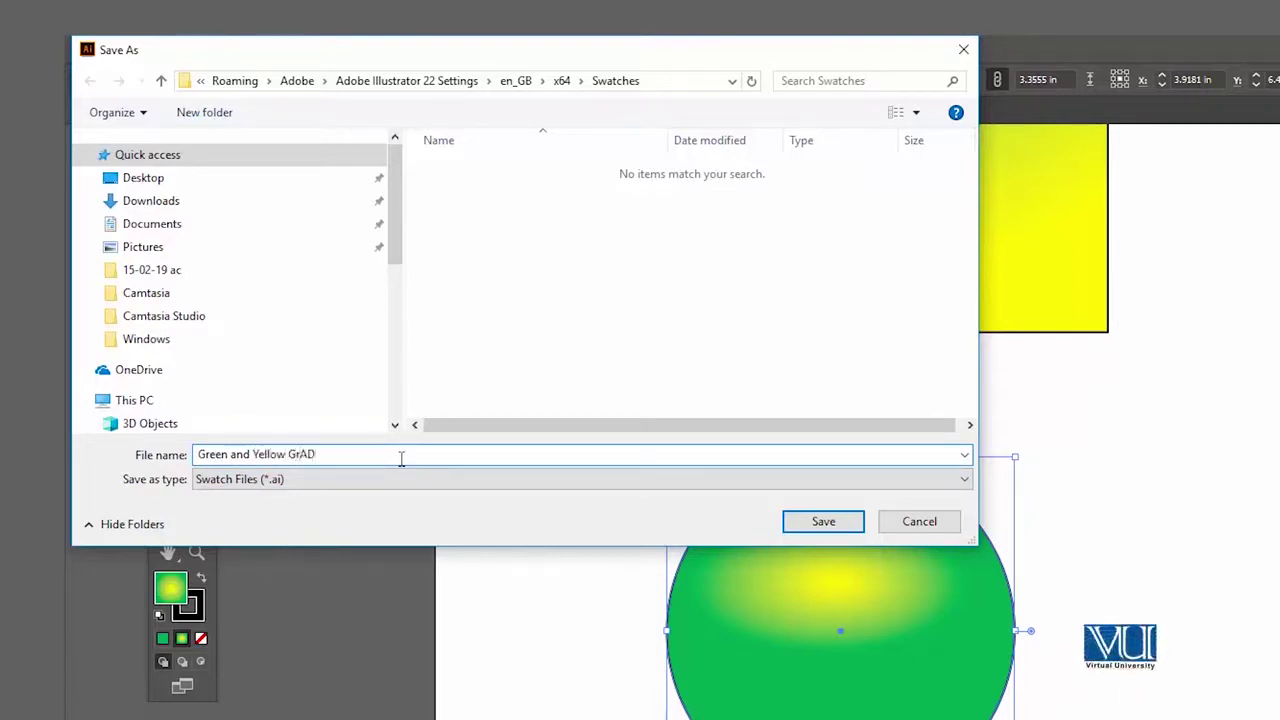
pyautogui.click(849, 531)
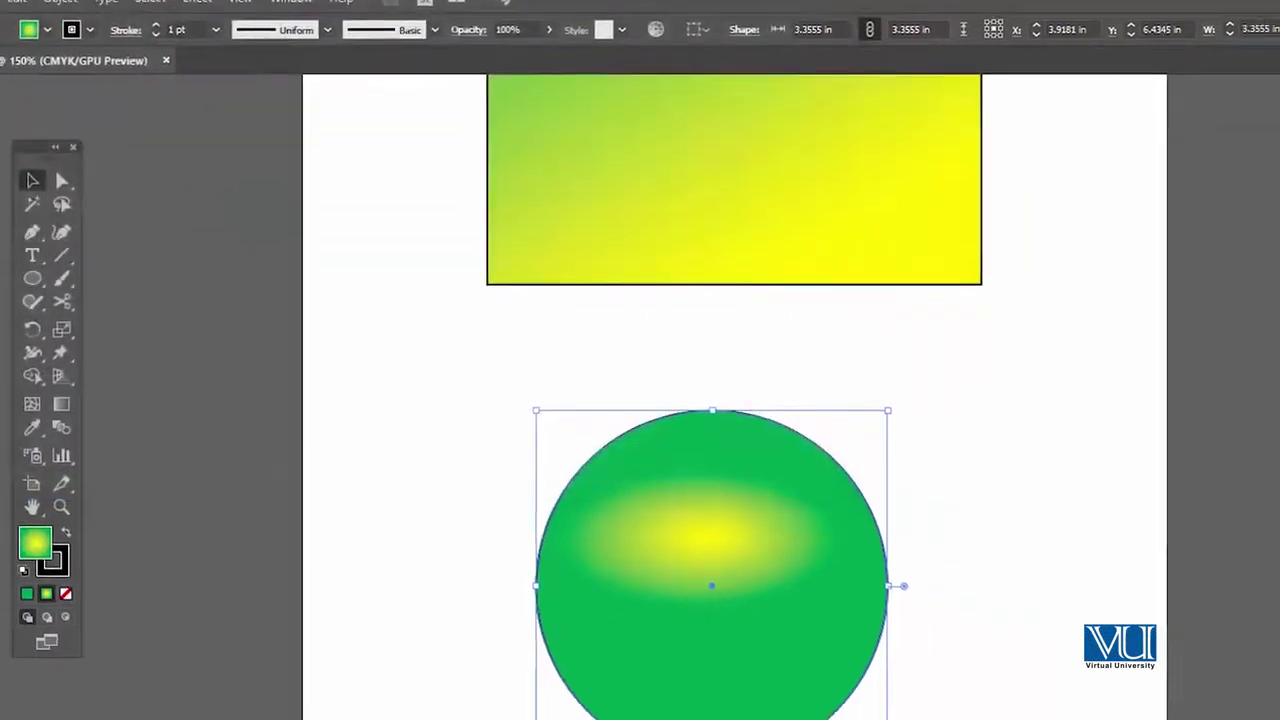